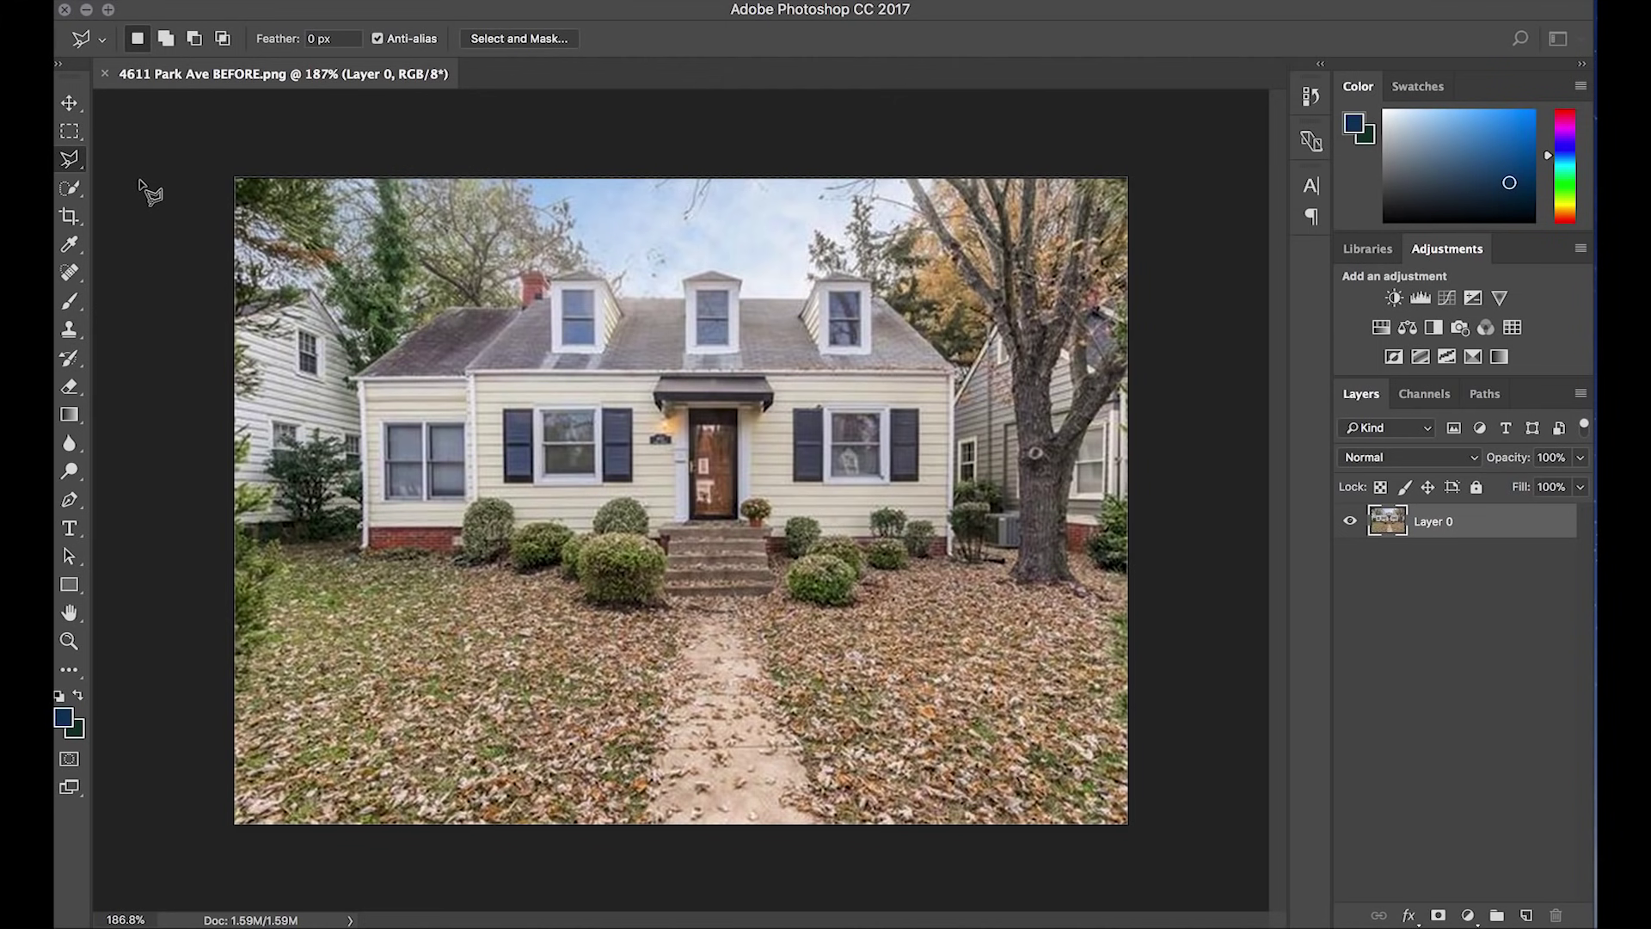
# Outline the house's roof with the Polygonal Lasso, following the eaves and the dormers
pyautogui.click(453, 312)
pyautogui.click(355, 376)
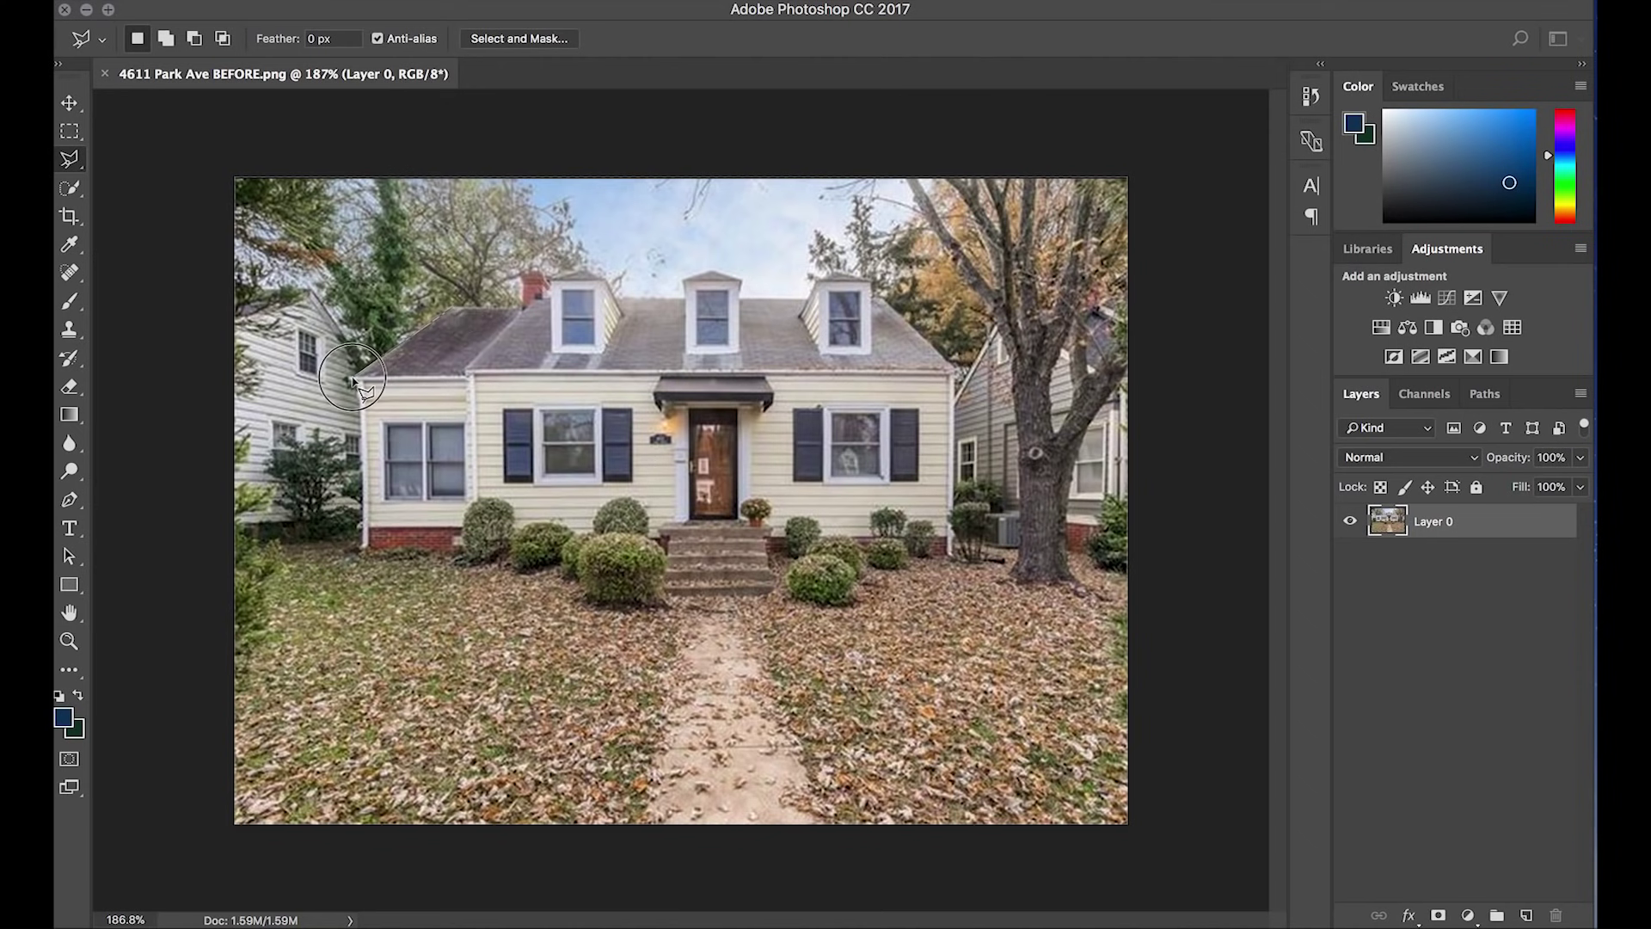
pyautogui.click(467, 370)
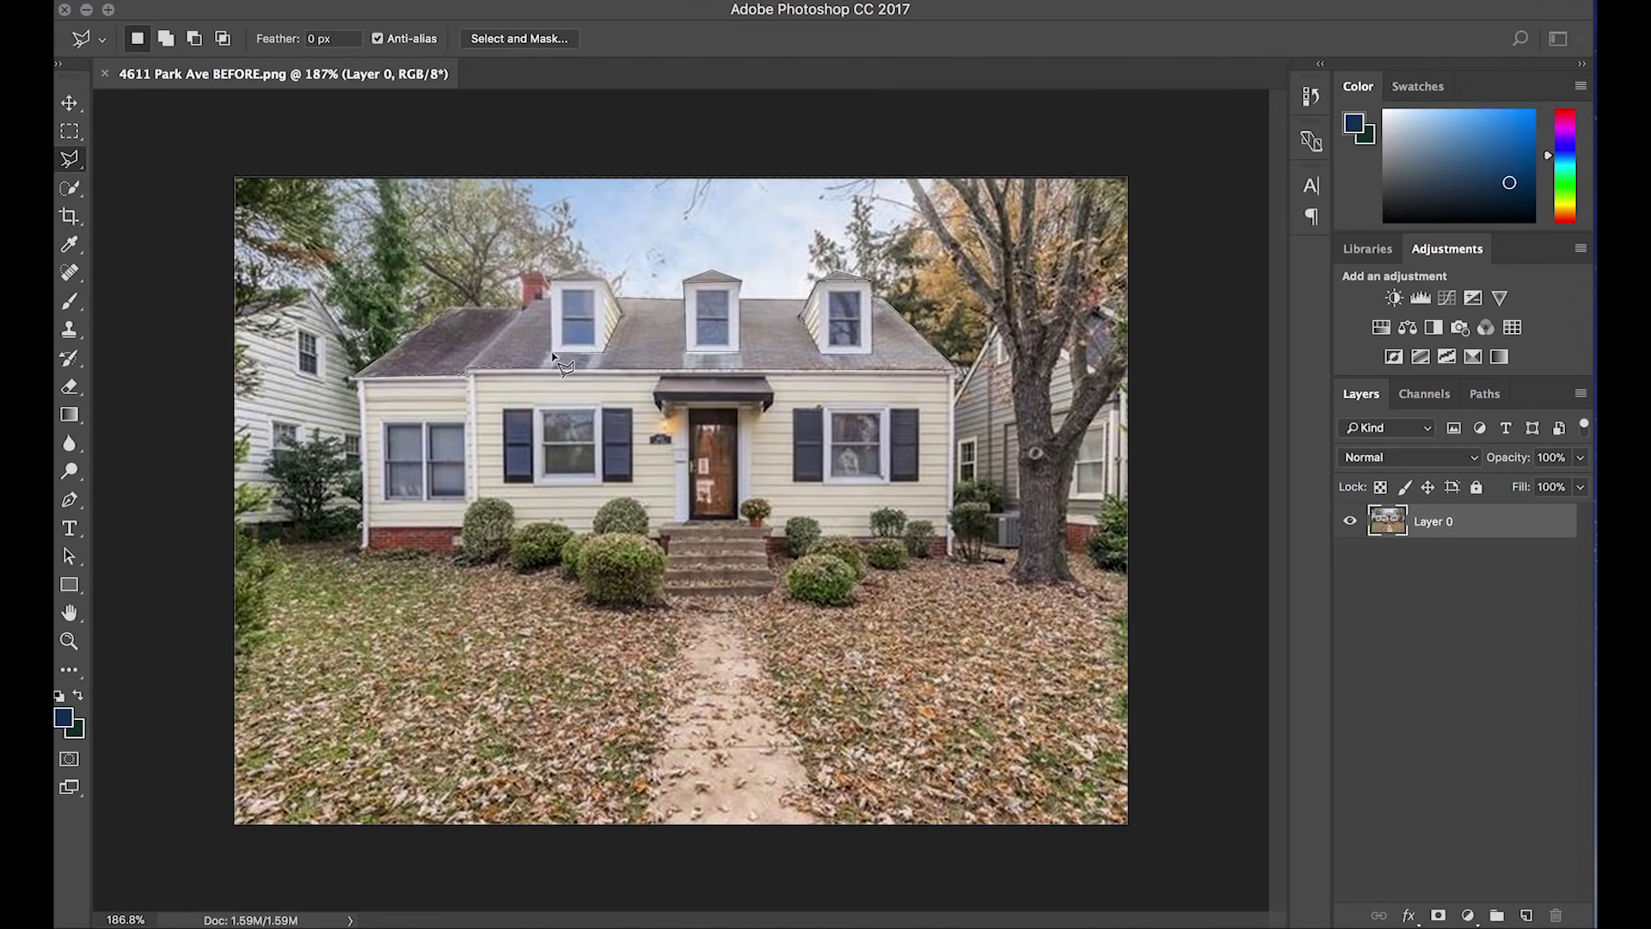
pyautogui.click(606, 282)
pyautogui.click(582, 270)
pyautogui.click(518, 310)
pyautogui.click(454, 311)
# Add a Hue/Saturation adjustment layer masked to the roof selection and enable Colorize
pyautogui.click(1382, 329)
pyautogui.moveTo(1248, 327); pyautogui.dragTo(1274, 160)
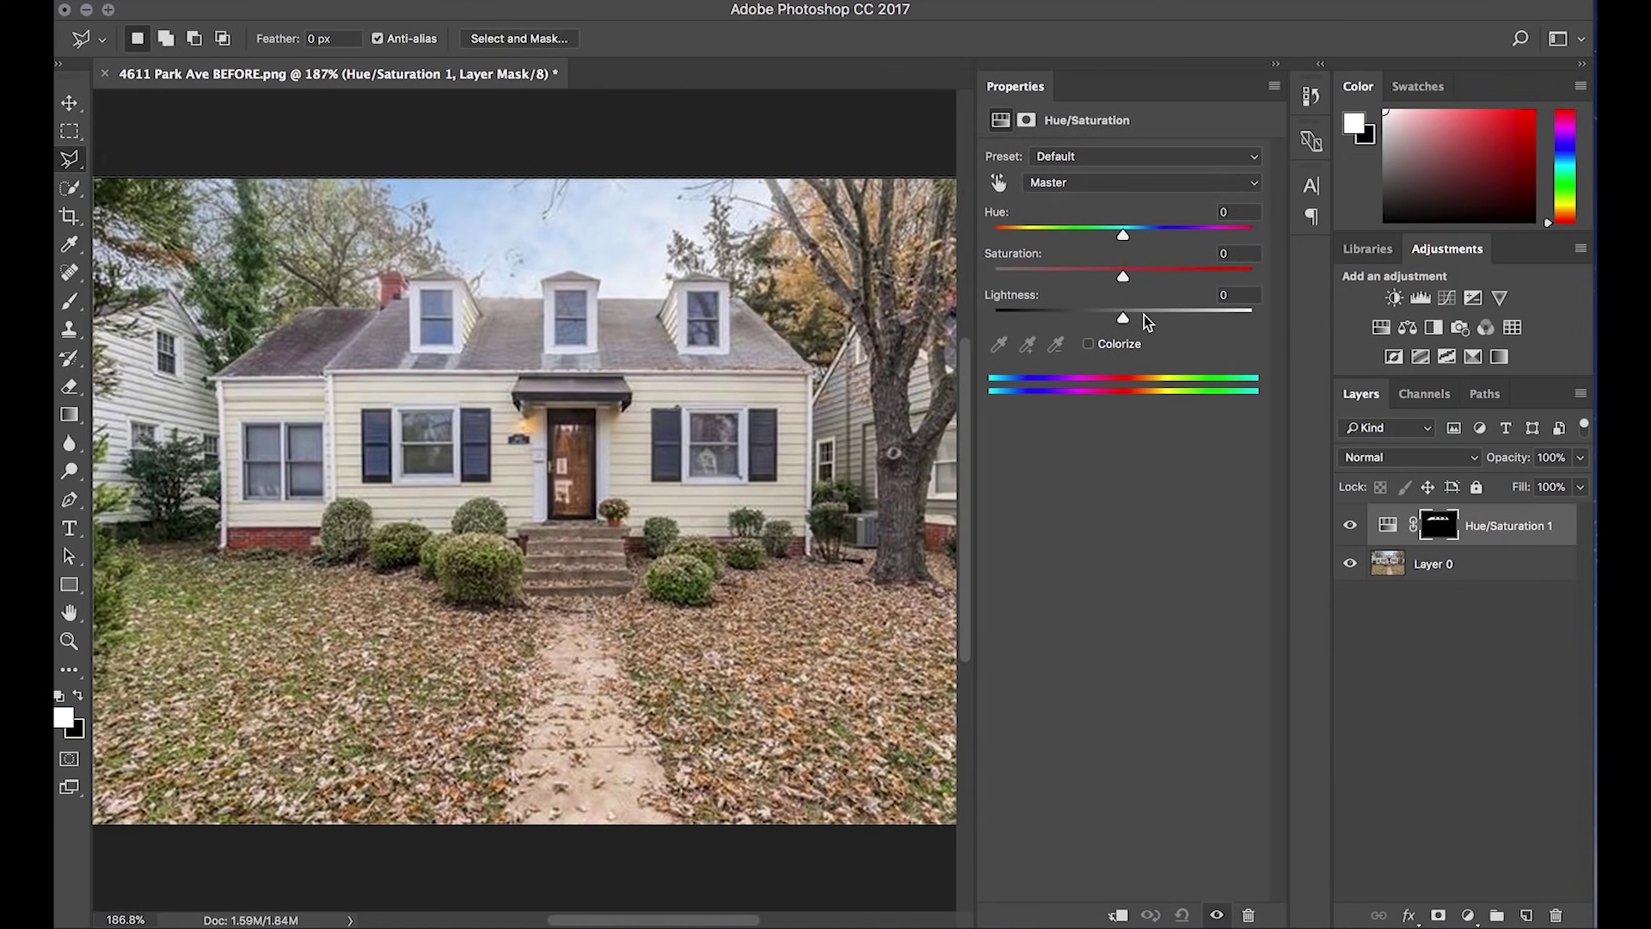
pyautogui.click(1088, 345)
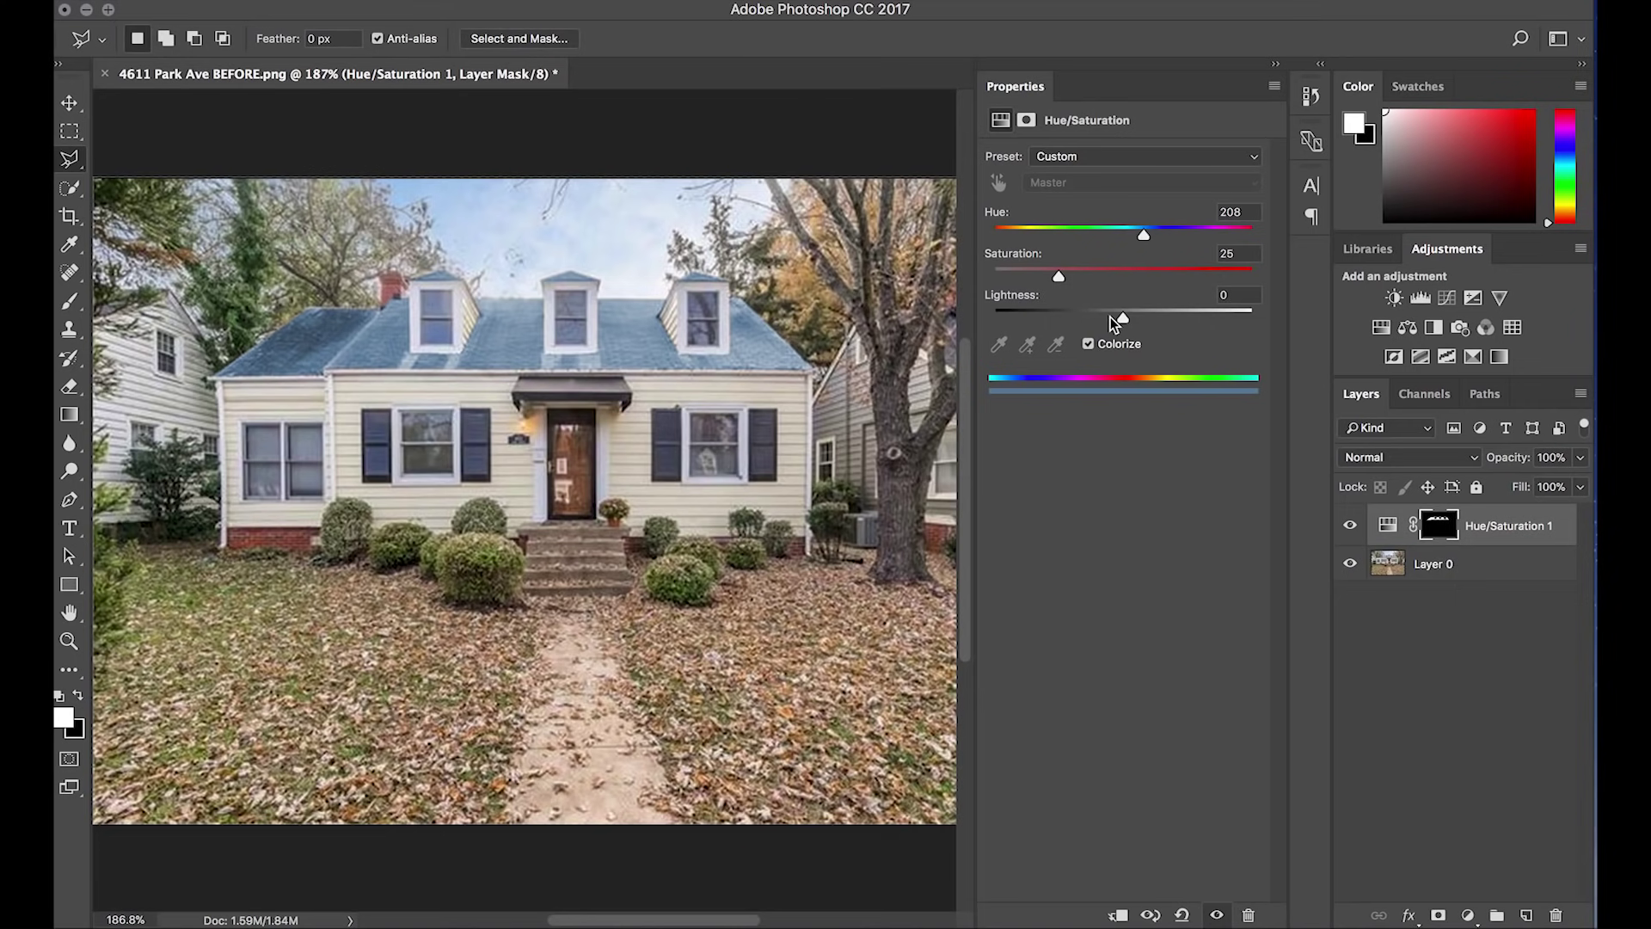
# Darken the roof to near black with hue 188, saturation 3 and lightness -60
pyautogui.moveTo(1123, 318); pyautogui.dragTo(1059, 317)
pyautogui.moveTo(1143, 239)
pyautogui.mouseDown()
pyautogui.moveTo(1042, 241)
pyautogui.moveTo(1146, 239)
pyautogui.mouseUp()
pyautogui.moveTo(1059, 276); pyautogui.dragTo(1016, 277)
pyautogui.moveTo(1148, 236)
pyautogui.mouseDown()
pyautogui.moveTo(989, 236)
pyautogui.moveTo(1130, 236)
pyautogui.mouseUp()
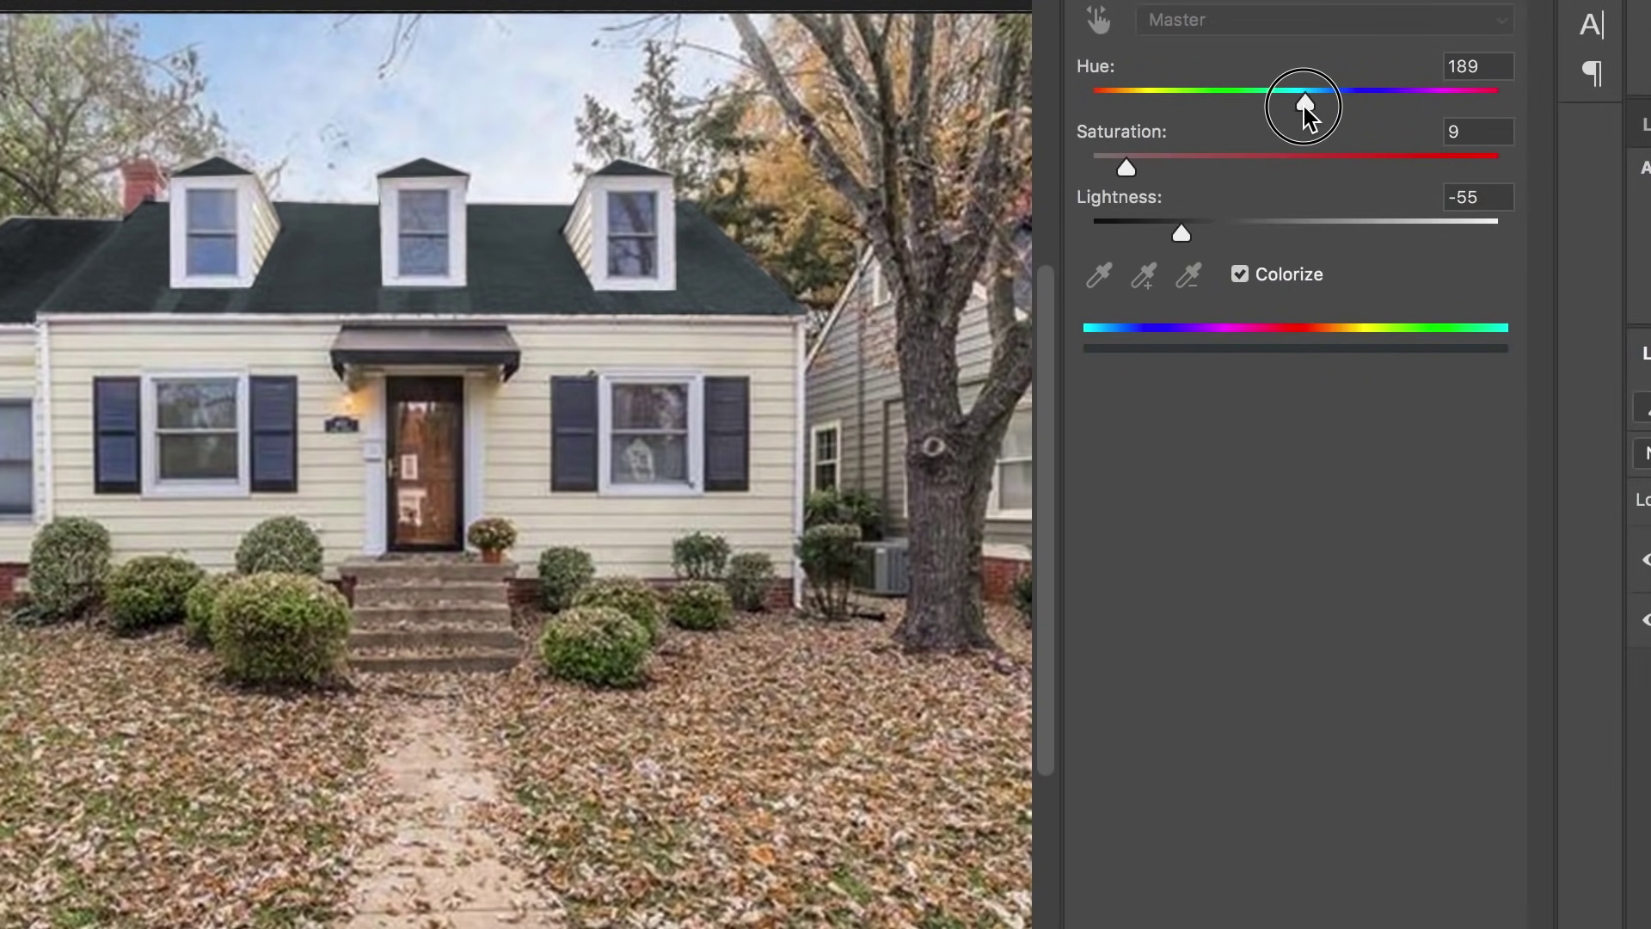
pyautogui.moveTo(1305, 107); pyautogui.dragTo(1303, 106)
pyautogui.moveTo(1181, 233); pyautogui.dragTo(1172, 232)
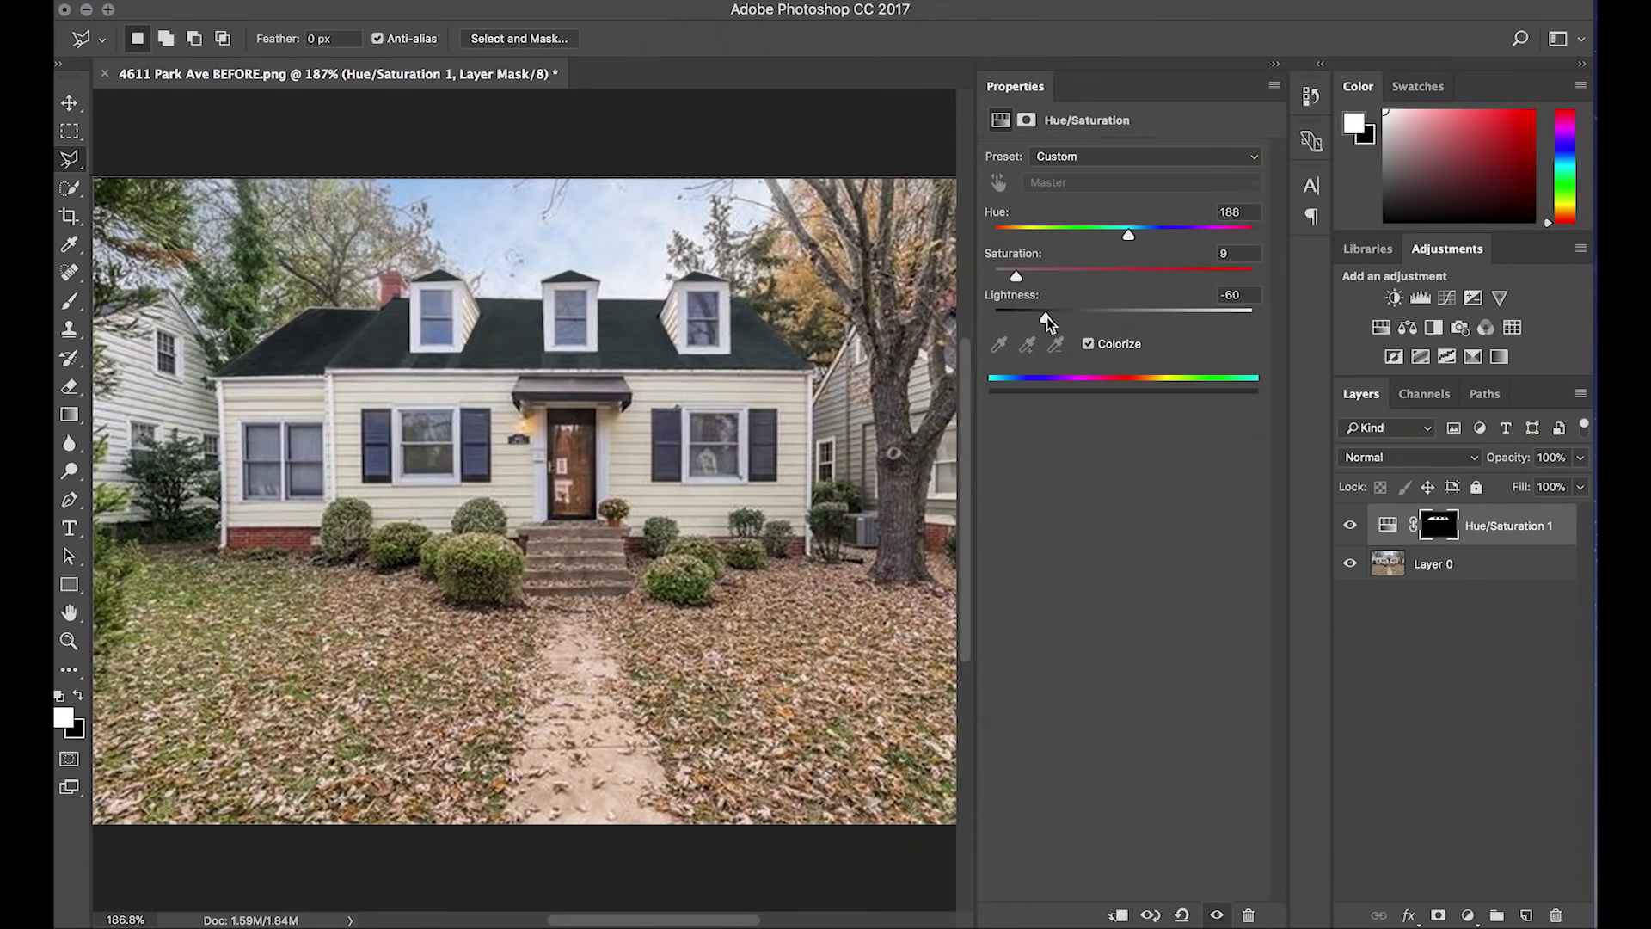
pyautogui.moveTo(1016, 280); pyautogui.dragTo(1004, 283)
# Toggle the roof's Hue/Saturation layer off and on to compare before and after, and collapse the adjustment's properties
pyautogui.click(1350, 528)
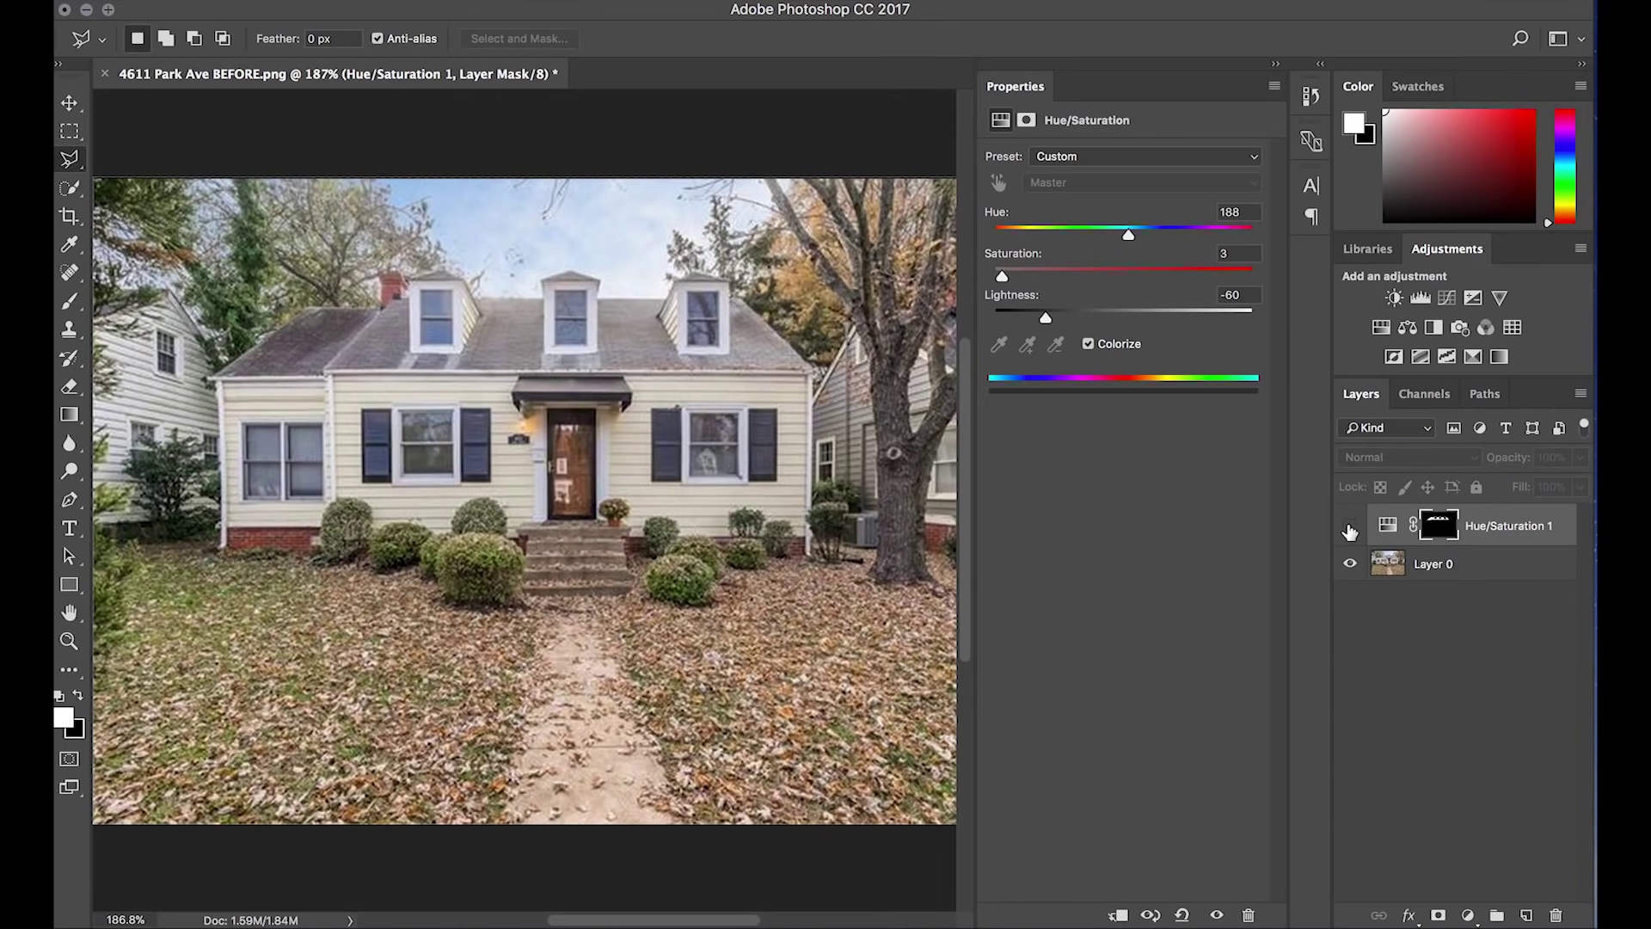
pyautogui.click(1349, 528)
pyautogui.click(1349, 528)
pyautogui.click(1349, 528)
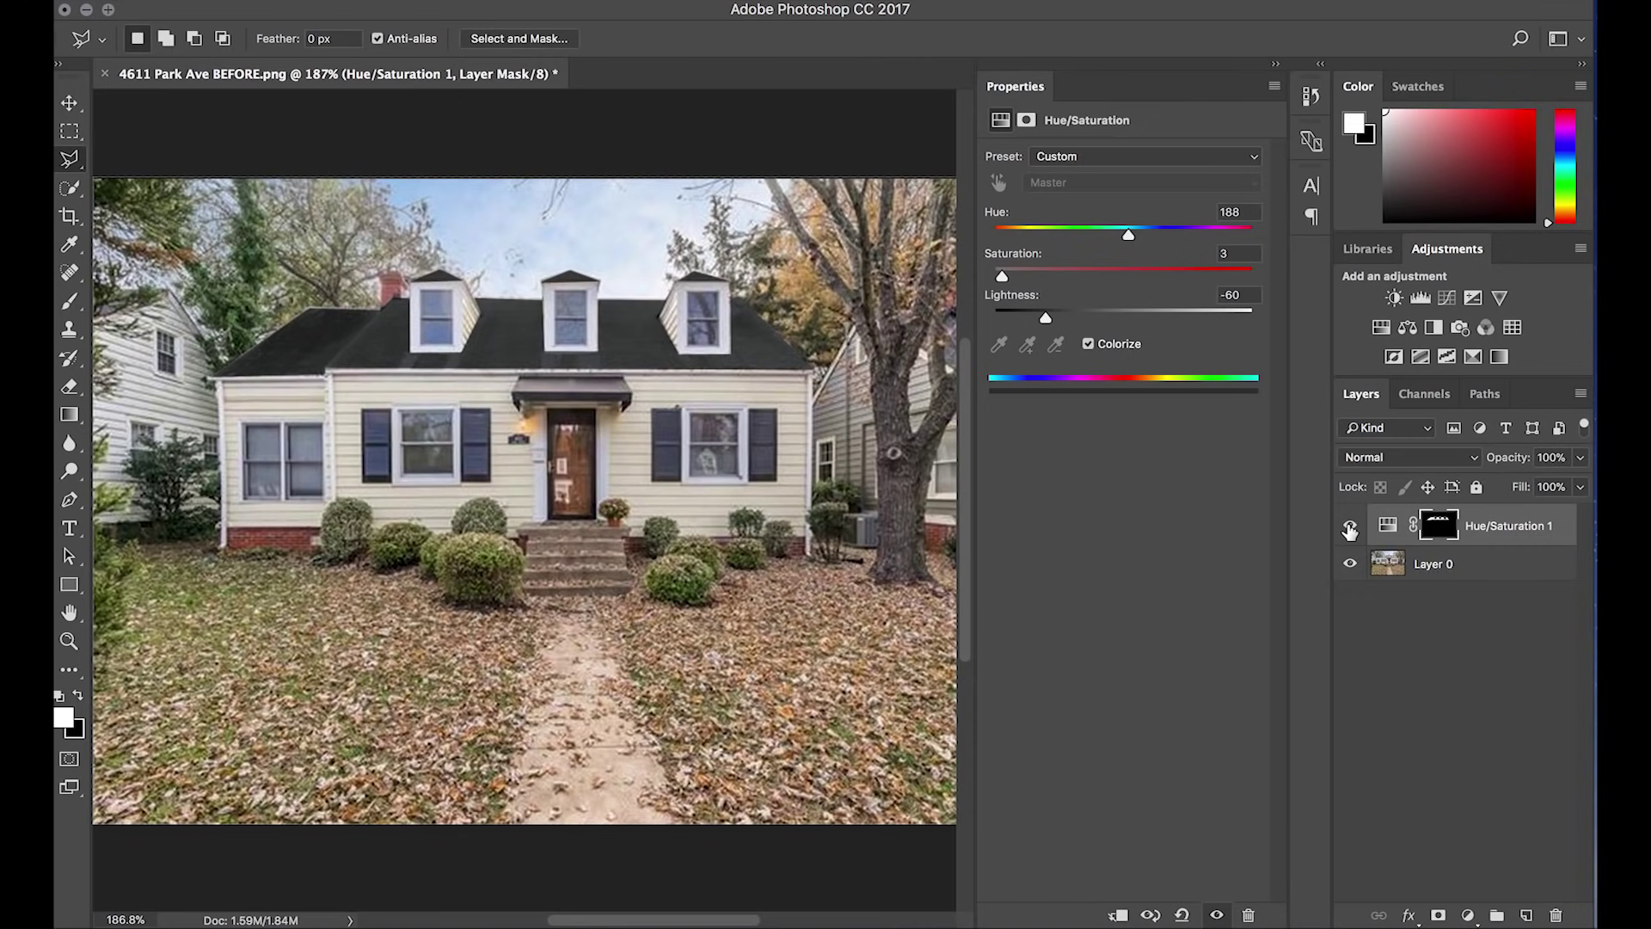
pyautogui.click(1349, 528)
pyautogui.click(1350, 528)
pyautogui.click(1275, 63)
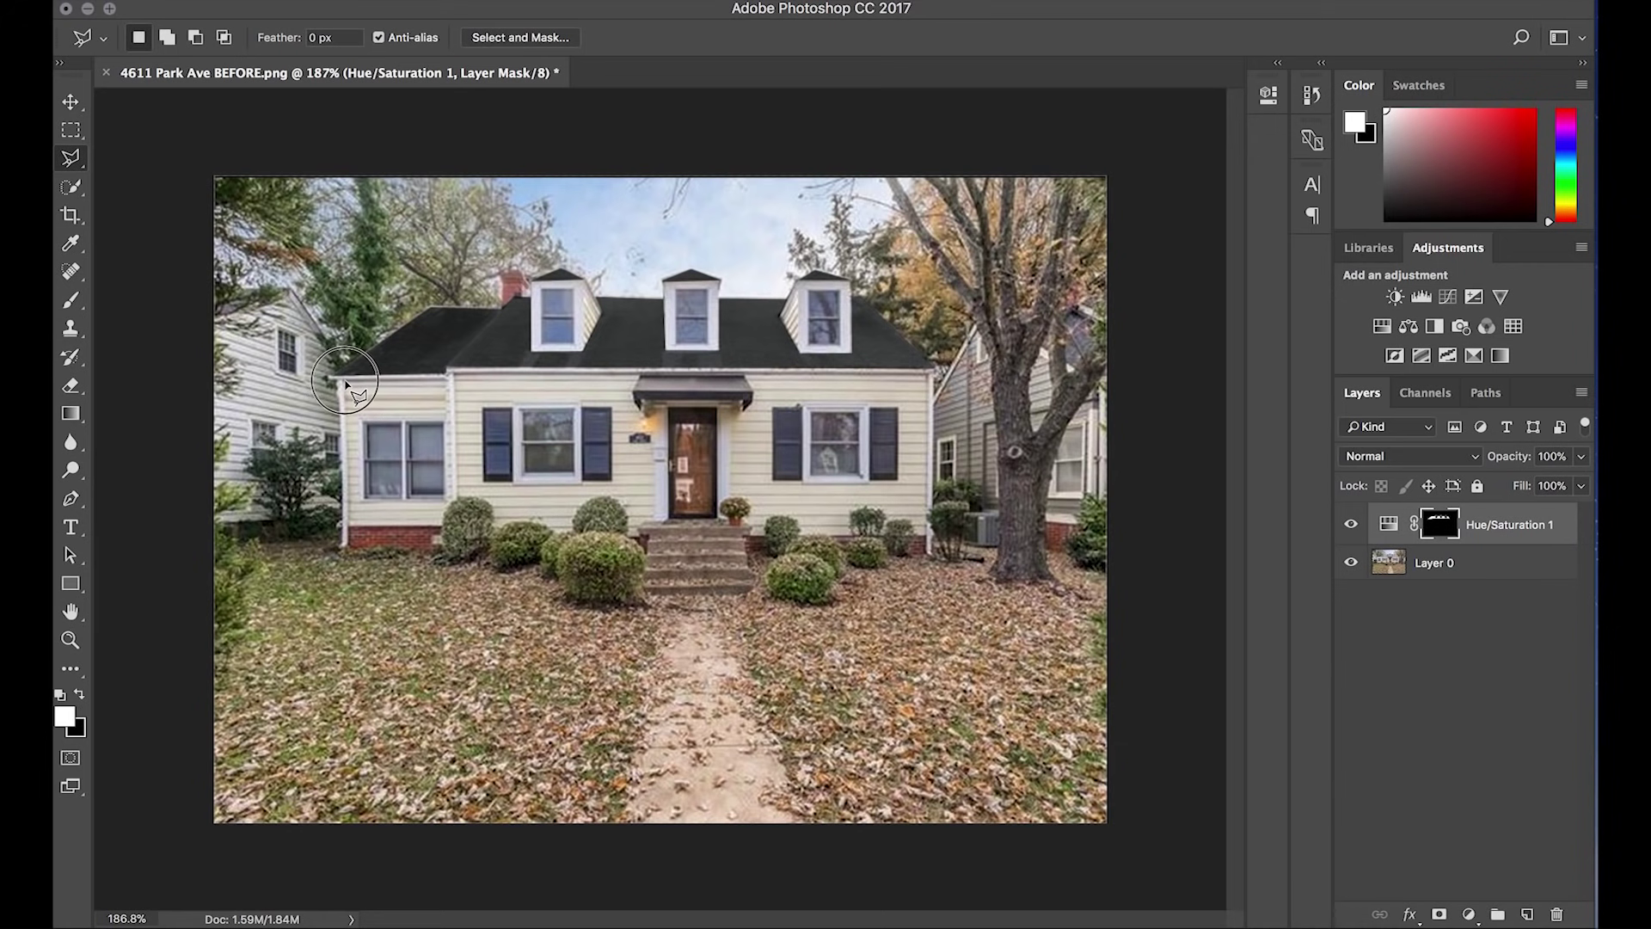
# Outline the front siding with the Polygonal Lasso along the eaves, corner and shrubs, going around the door and windows
pyautogui.click(453, 376)
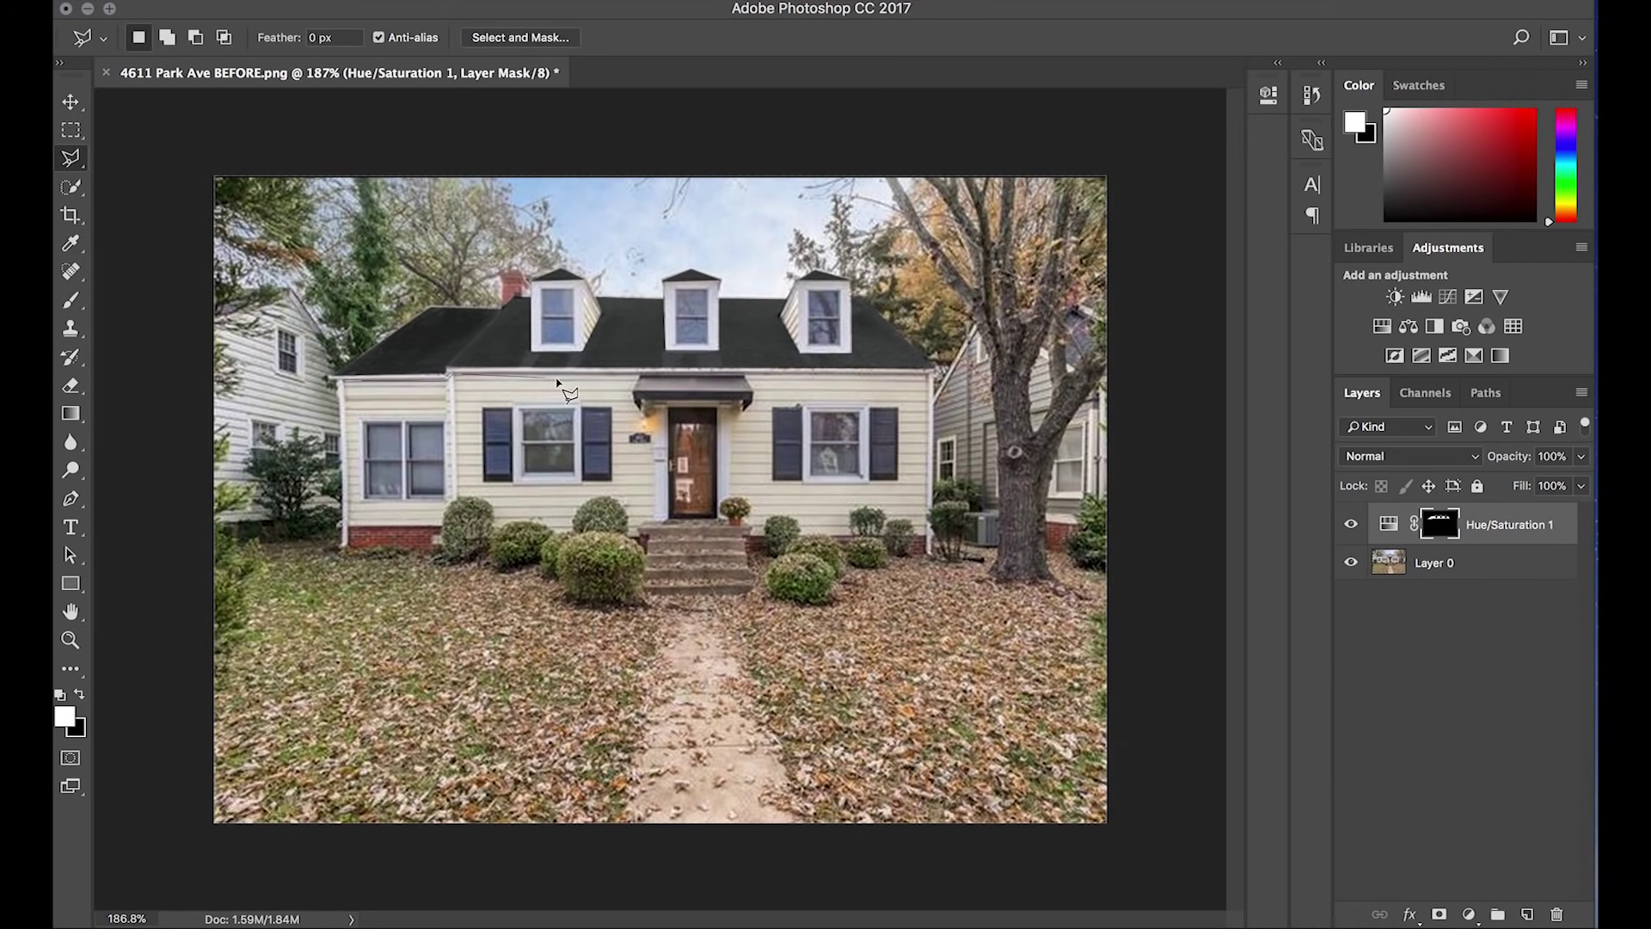
pyautogui.click(926, 376)
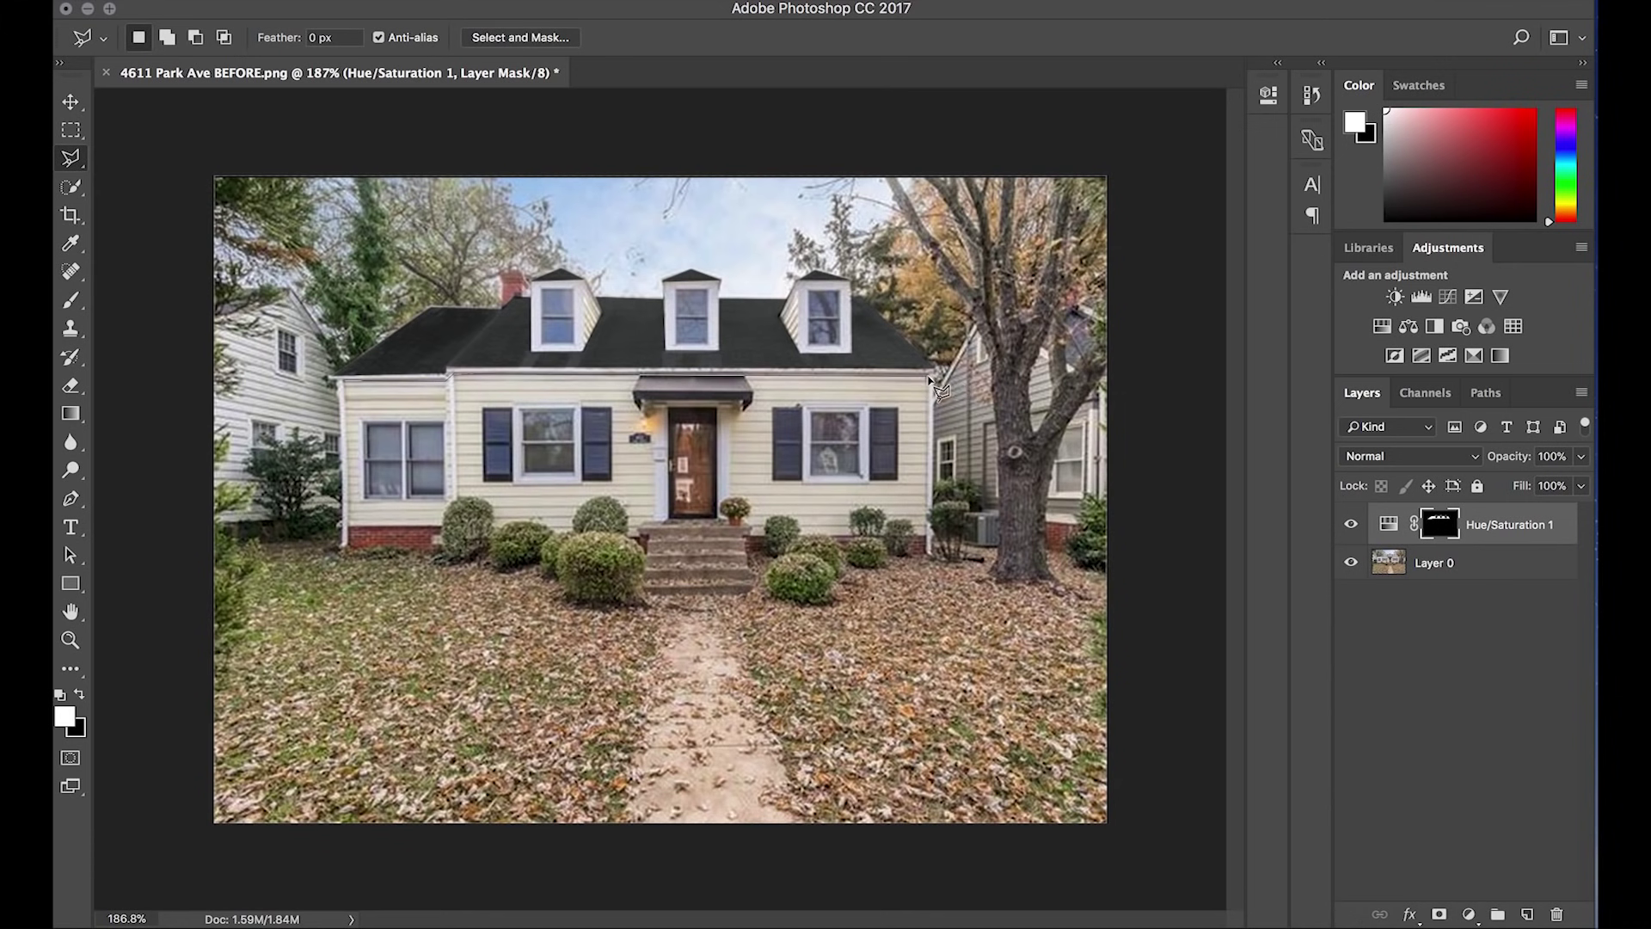
pyautogui.click(927, 533)
pyautogui.click(895, 522)
pyautogui.click(856, 509)
pyautogui.click(824, 539)
pyautogui.click(798, 518)
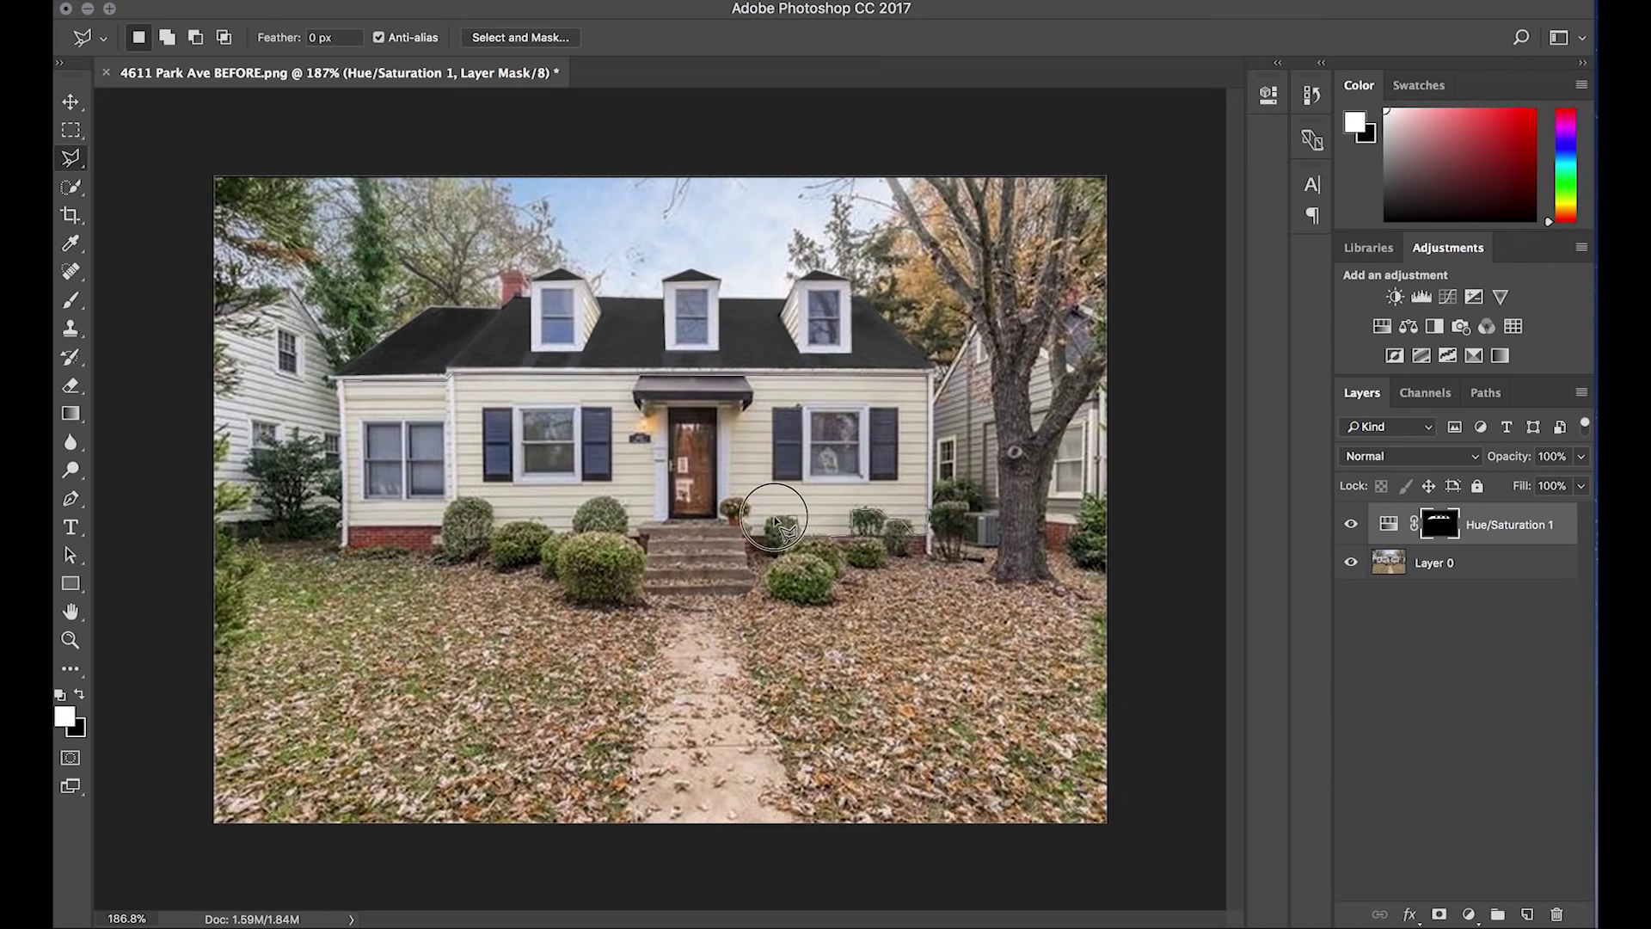
pyautogui.click(752, 534)
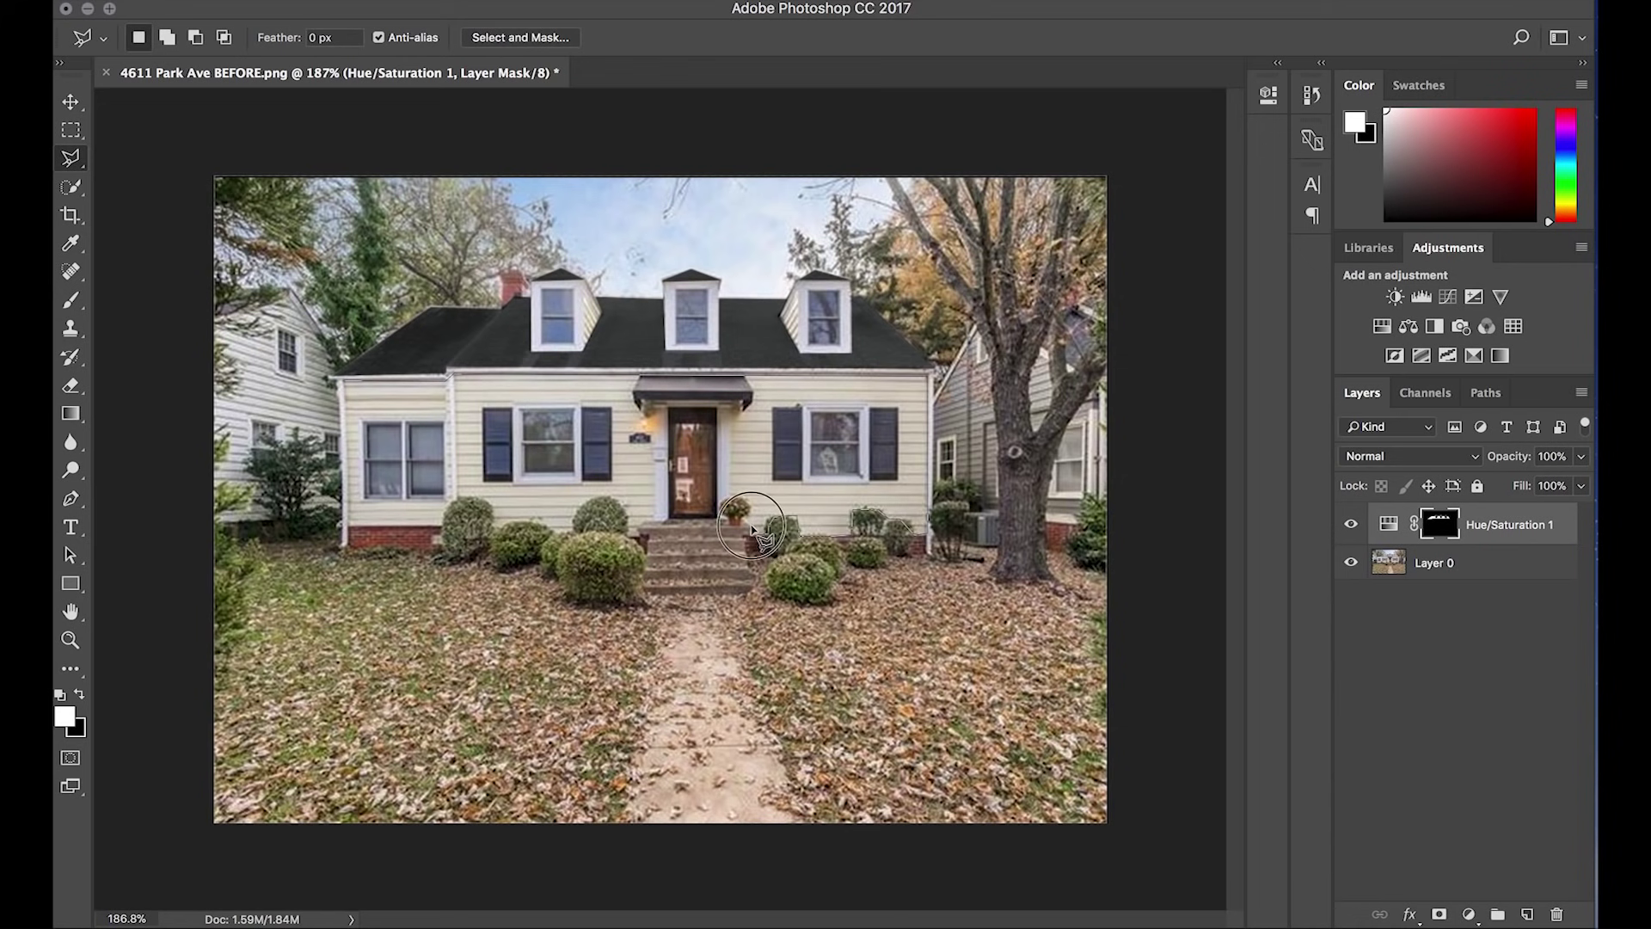
pyautogui.click(749, 507)
pyautogui.click(731, 378)
pyautogui.click(804, 380)
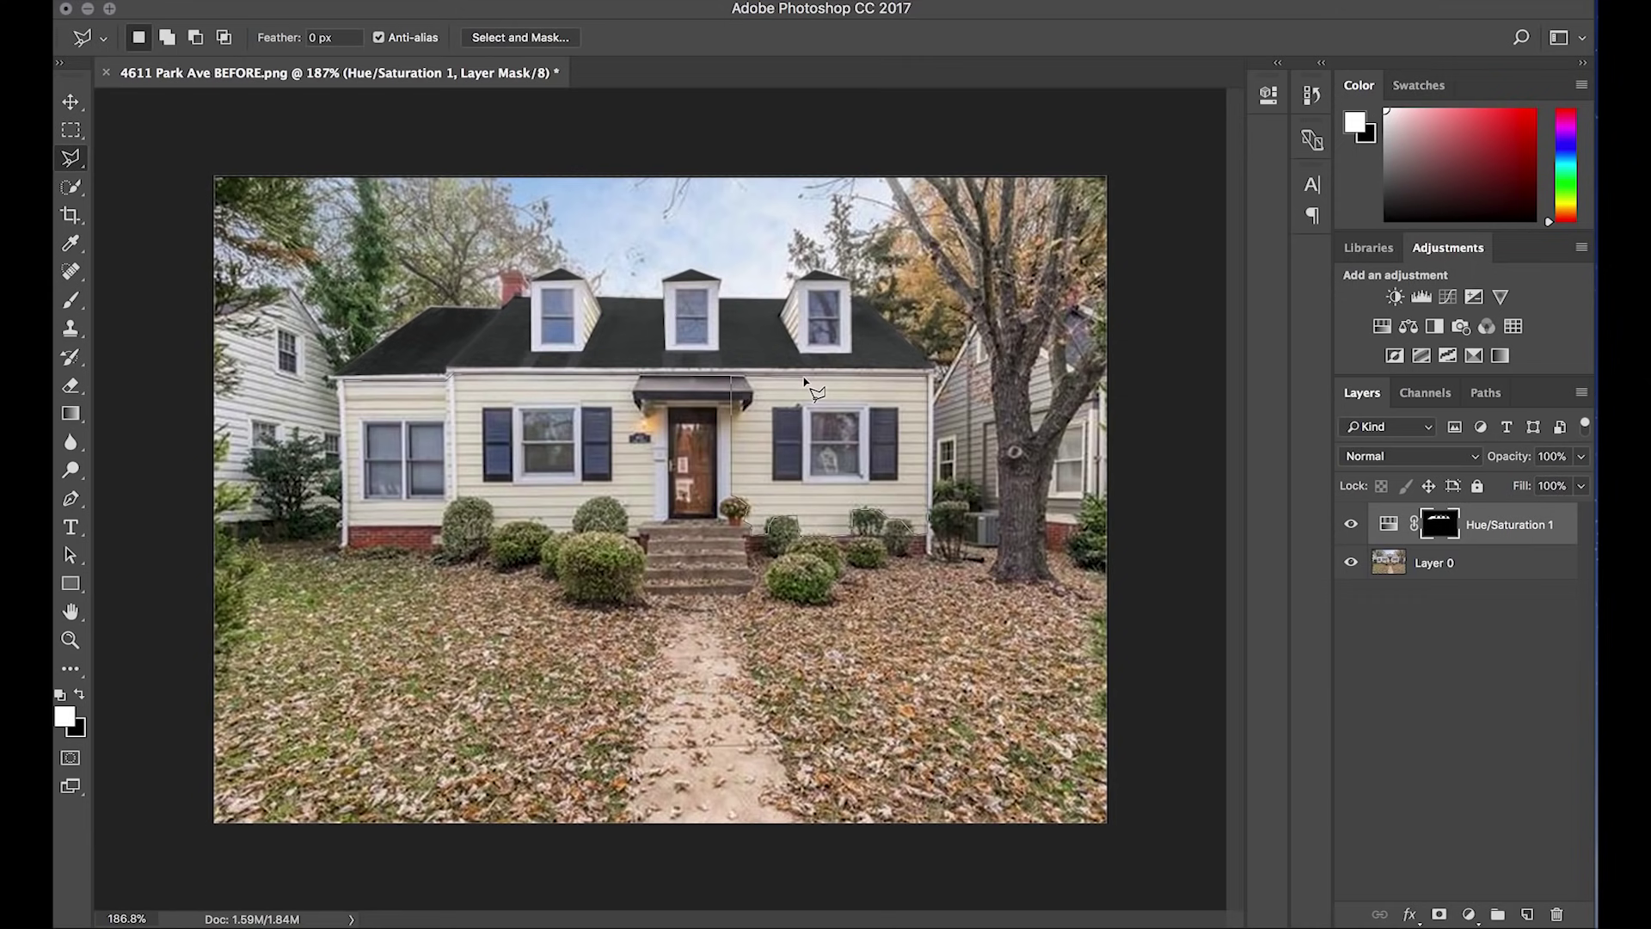
pyautogui.doubleClick(805, 487)
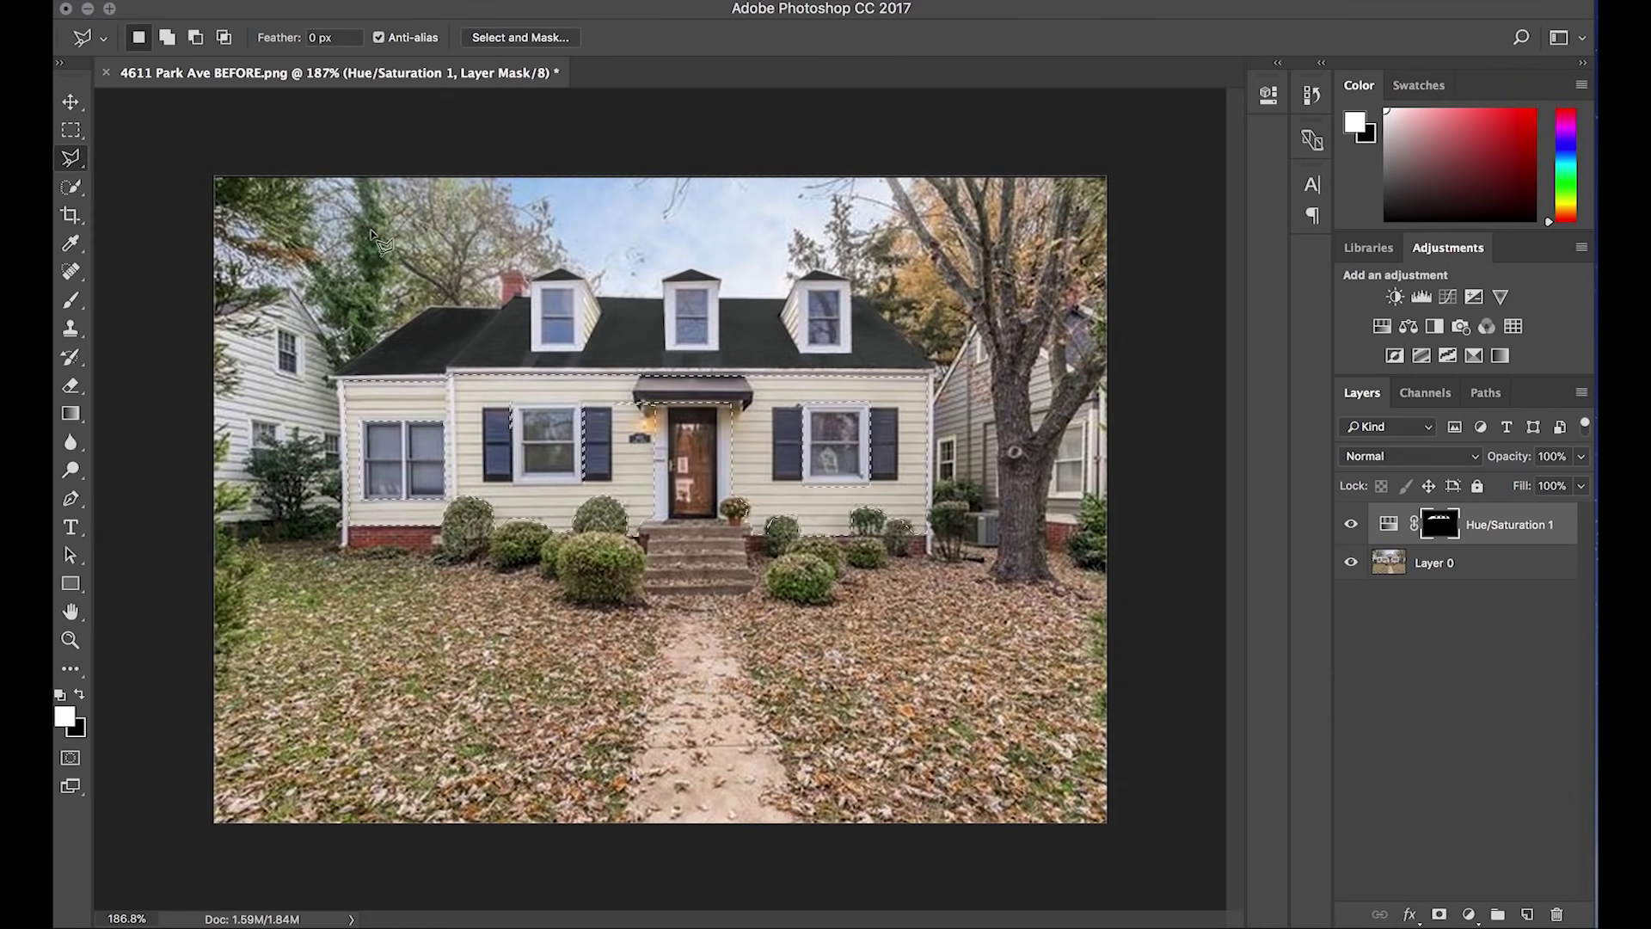
# Subtract the outer shutter of the house's left front window from the siding selection with the Quick Selection tool
pyautogui.click(73, 186)
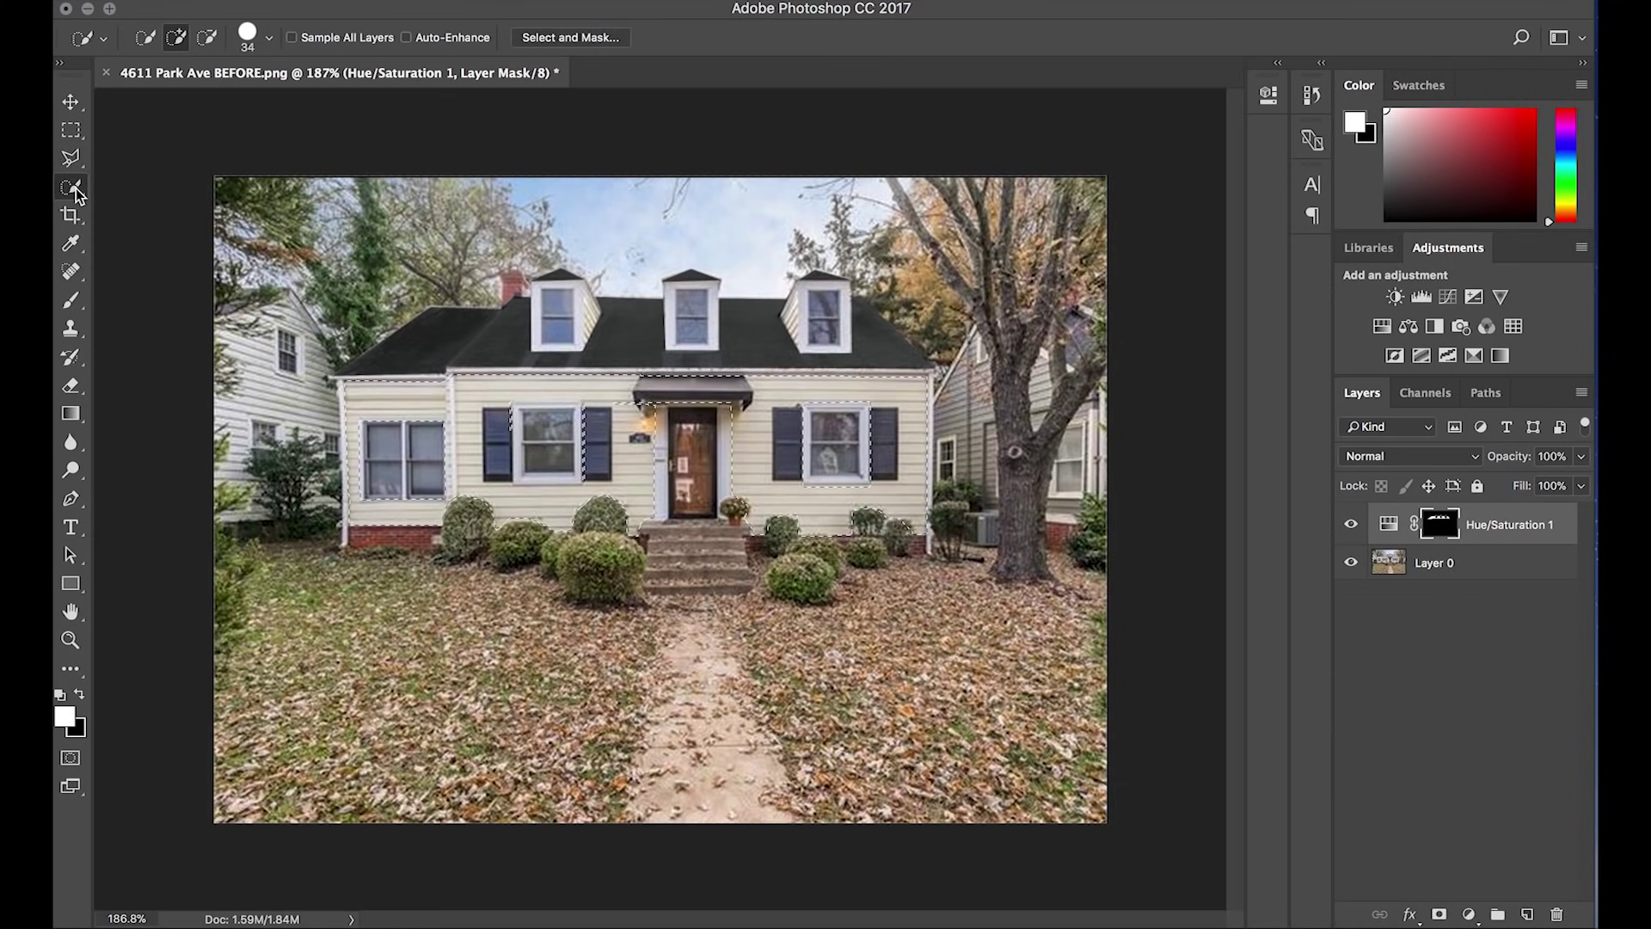
pyautogui.click(207, 39)
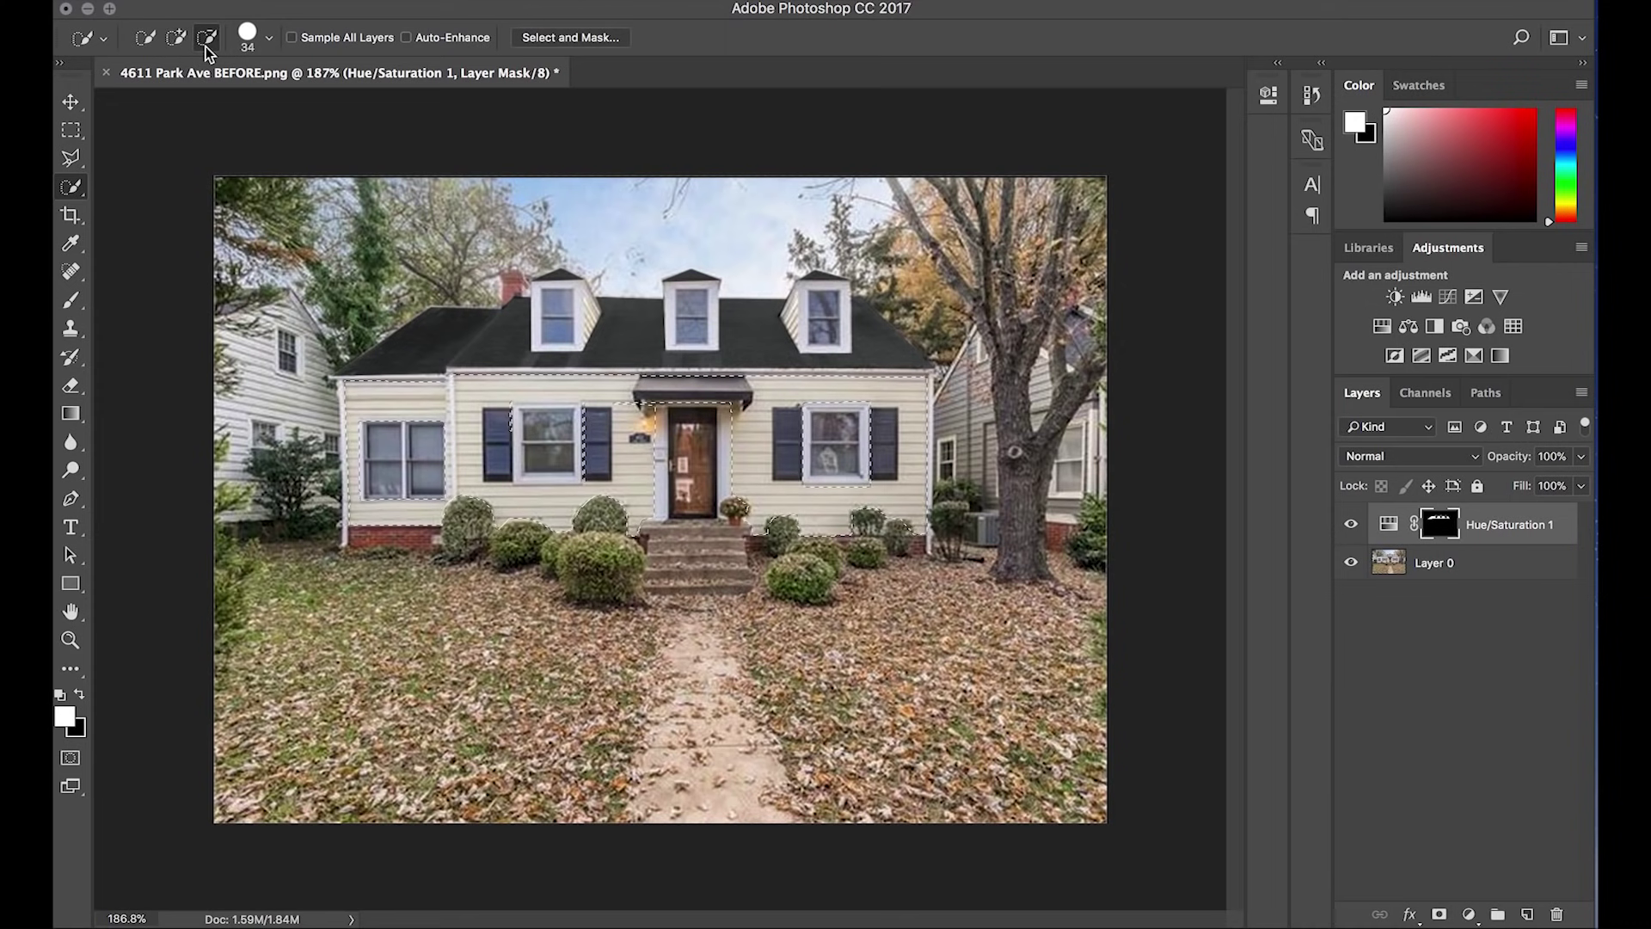
pyautogui.click(70, 189)
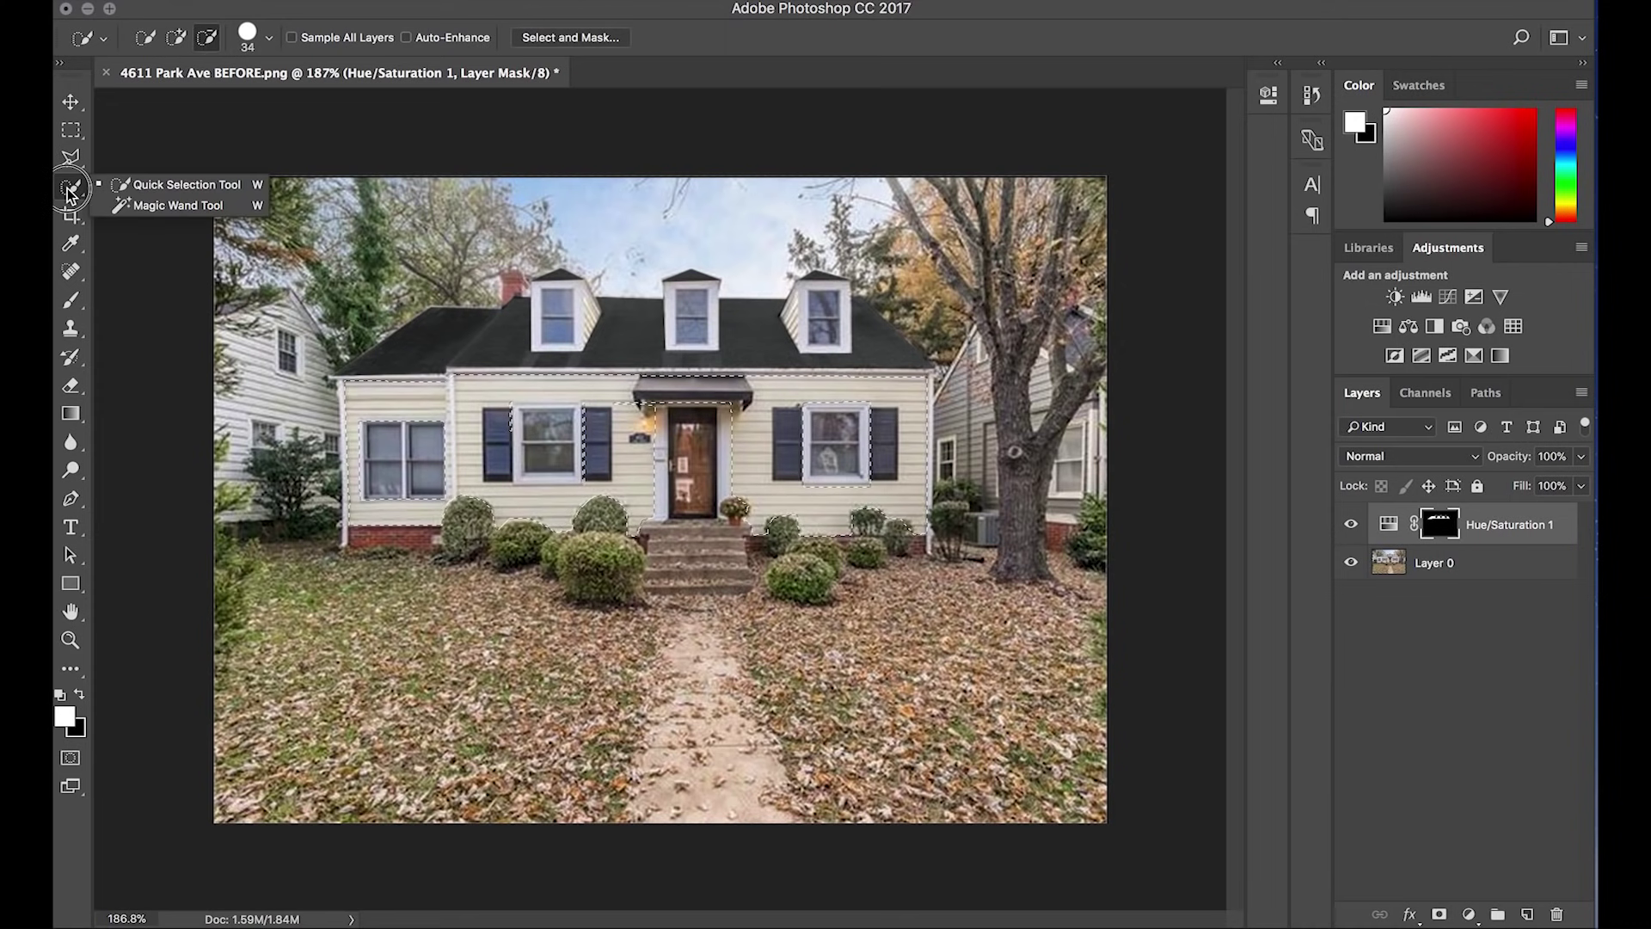
pyautogui.click(176, 185)
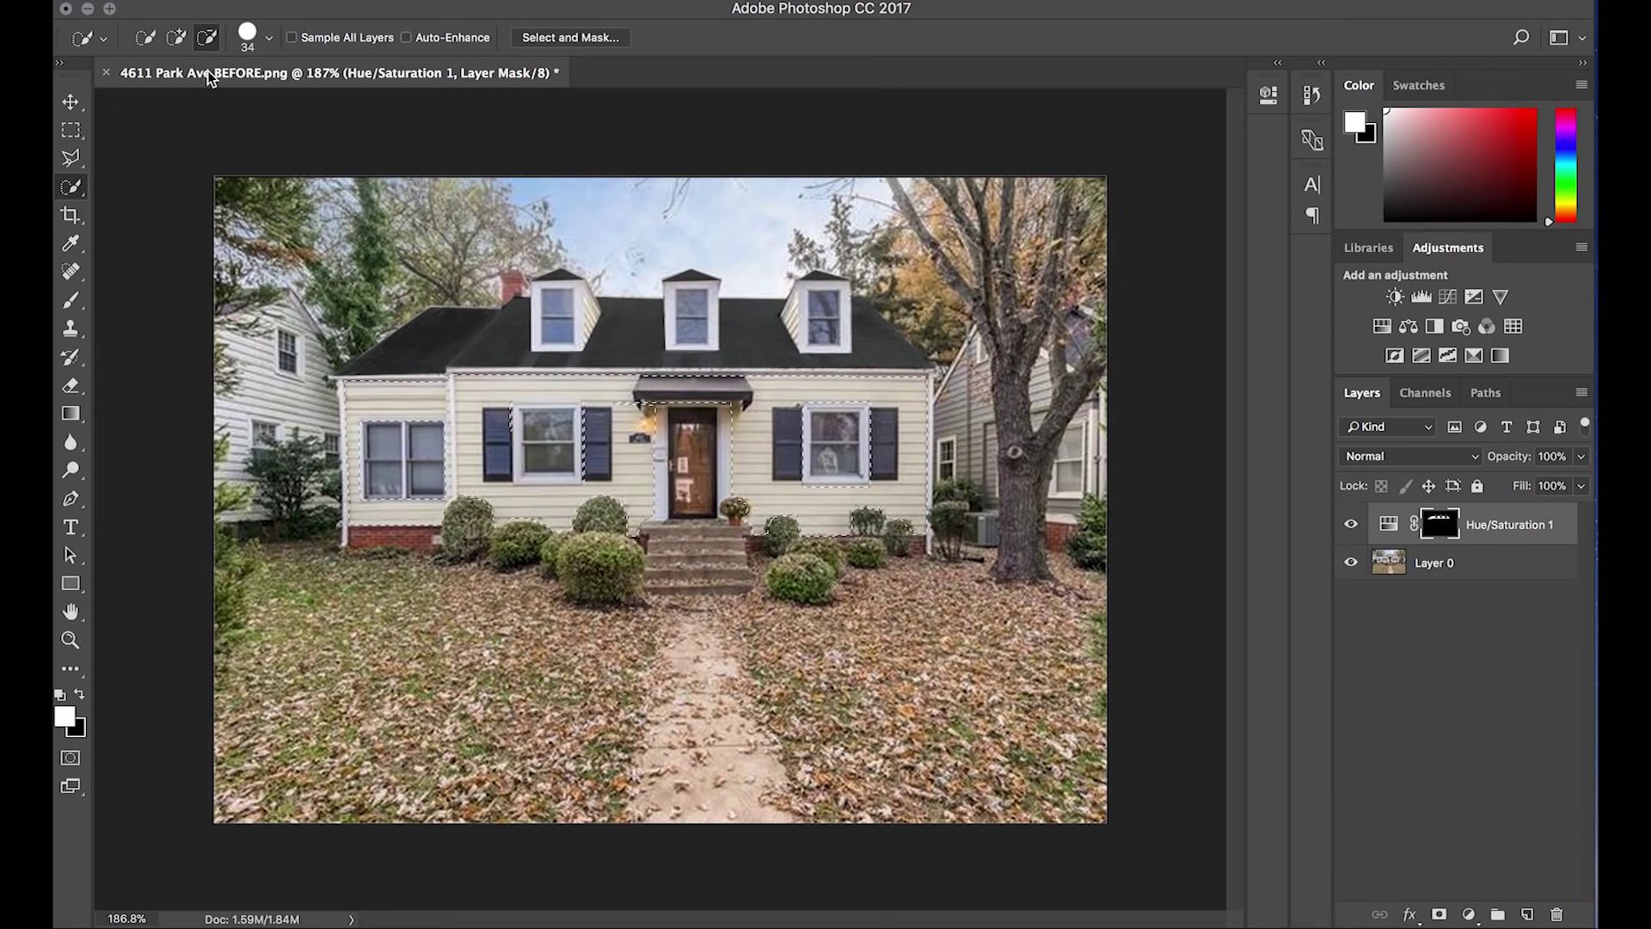
pyautogui.click(205, 43)
pyautogui.moveTo(526, 416); pyautogui.dragTo(540, 455)
pyautogui.scroll(3, 540, 455)
pyautogui.rightClick(483, 389)
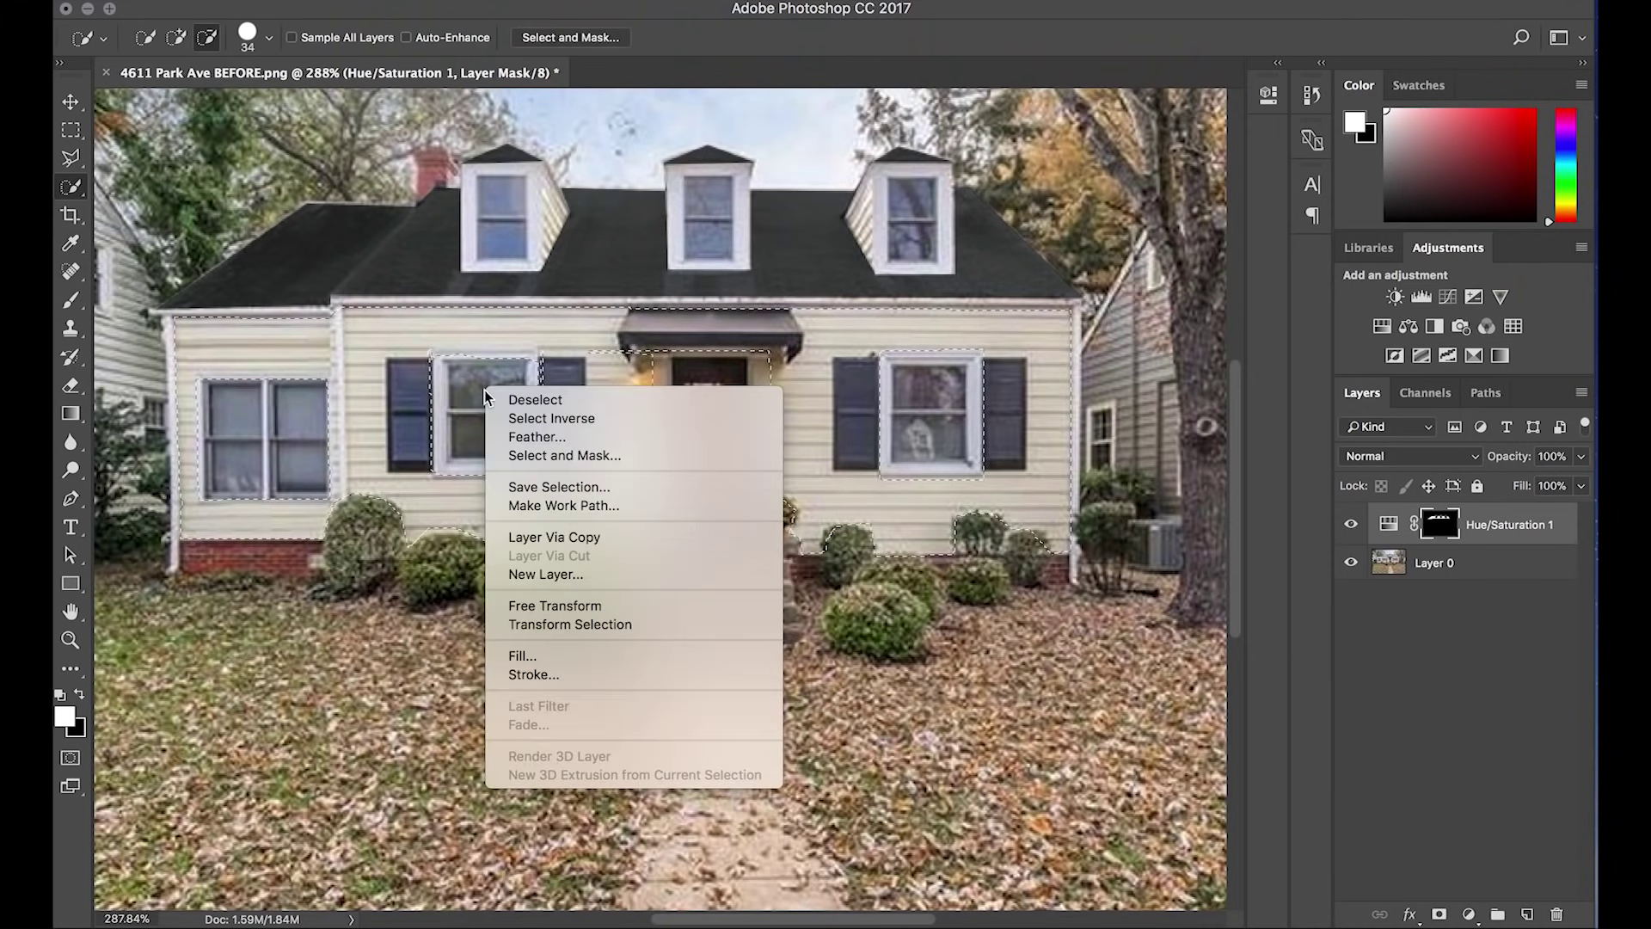
pyautogui.click(478, 383)
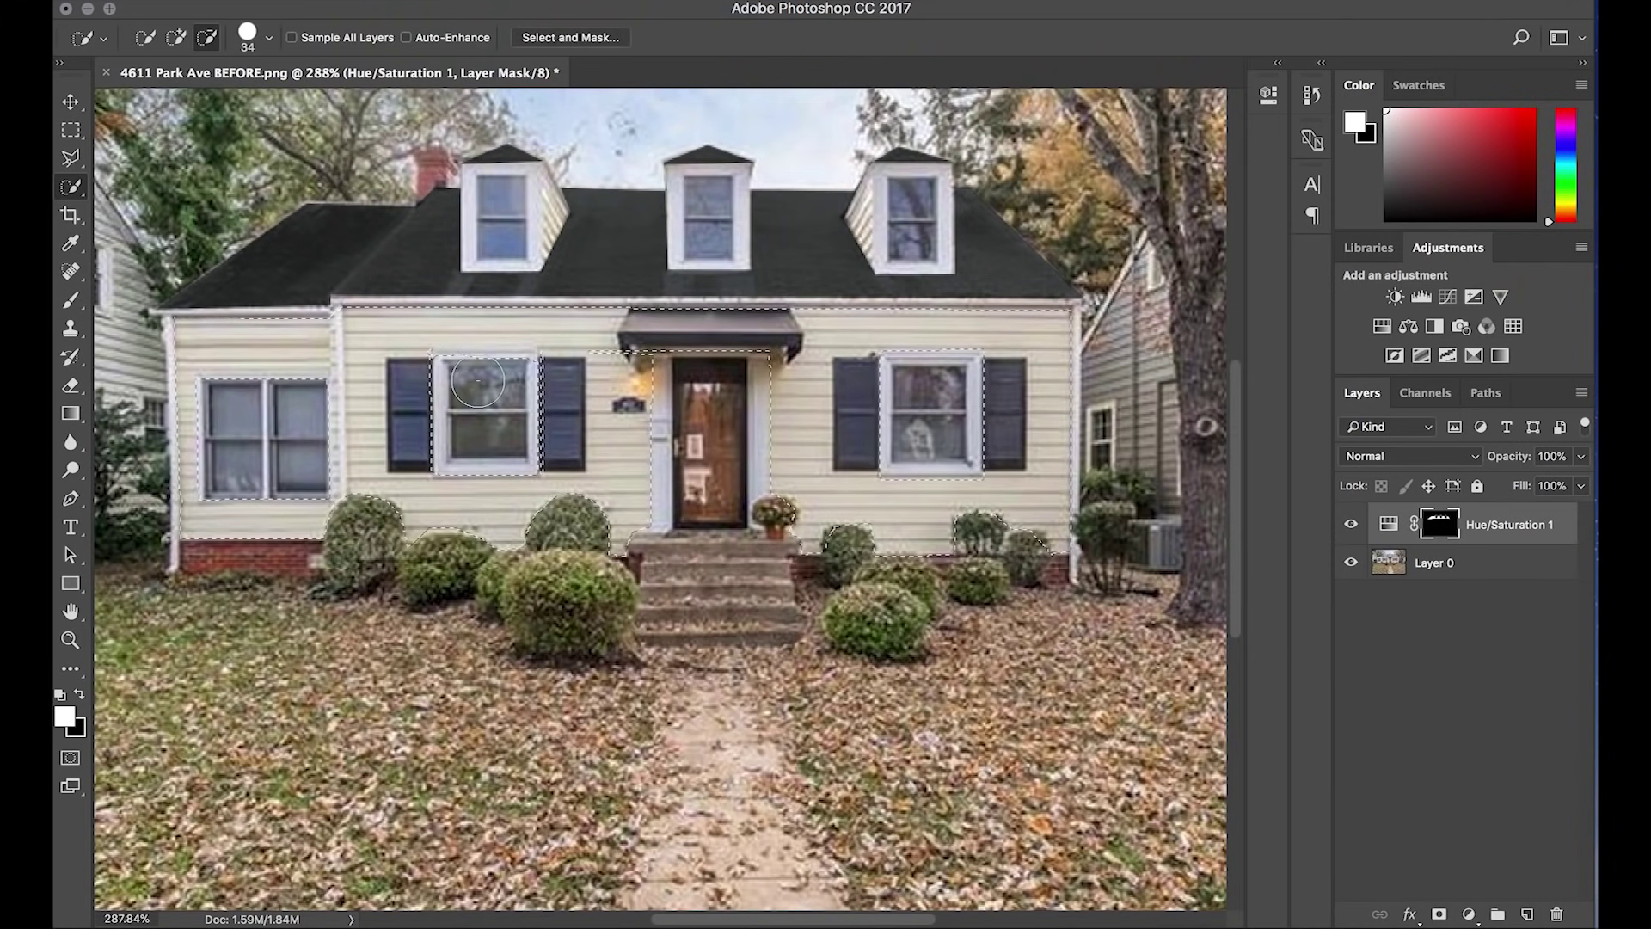
pyautogui.click(464, 385)
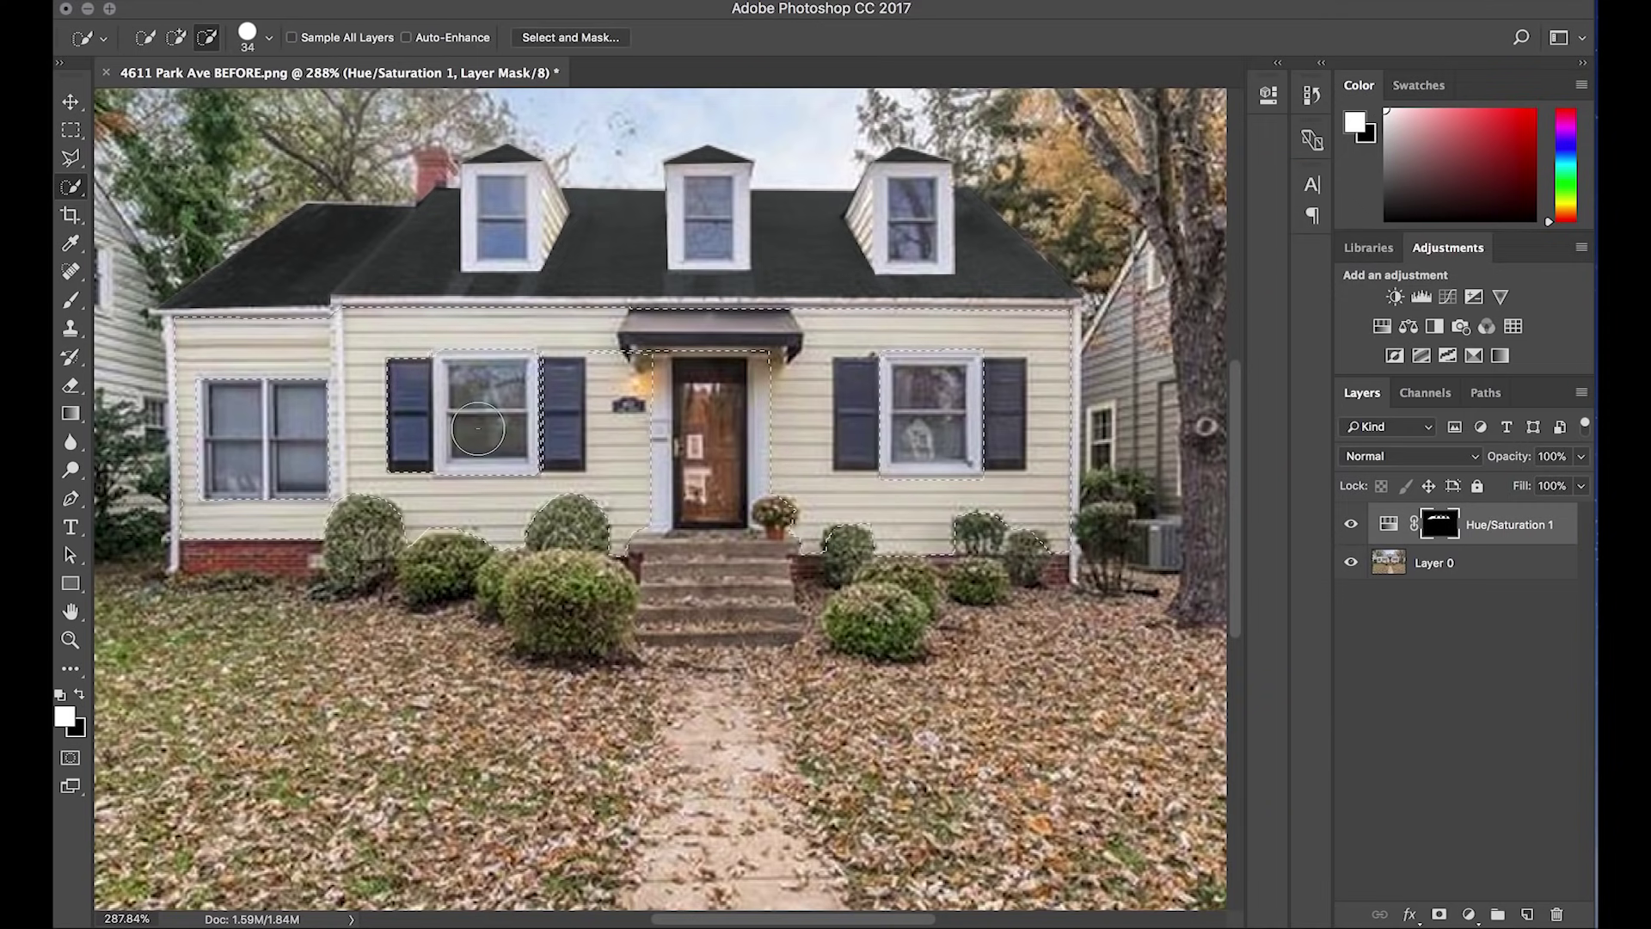
# Switch the Quick Selection tool back to adding to the selection
pyautogui.scroll(-2, 479, 430)
pyautogui.scroll(-3, 479, 430)
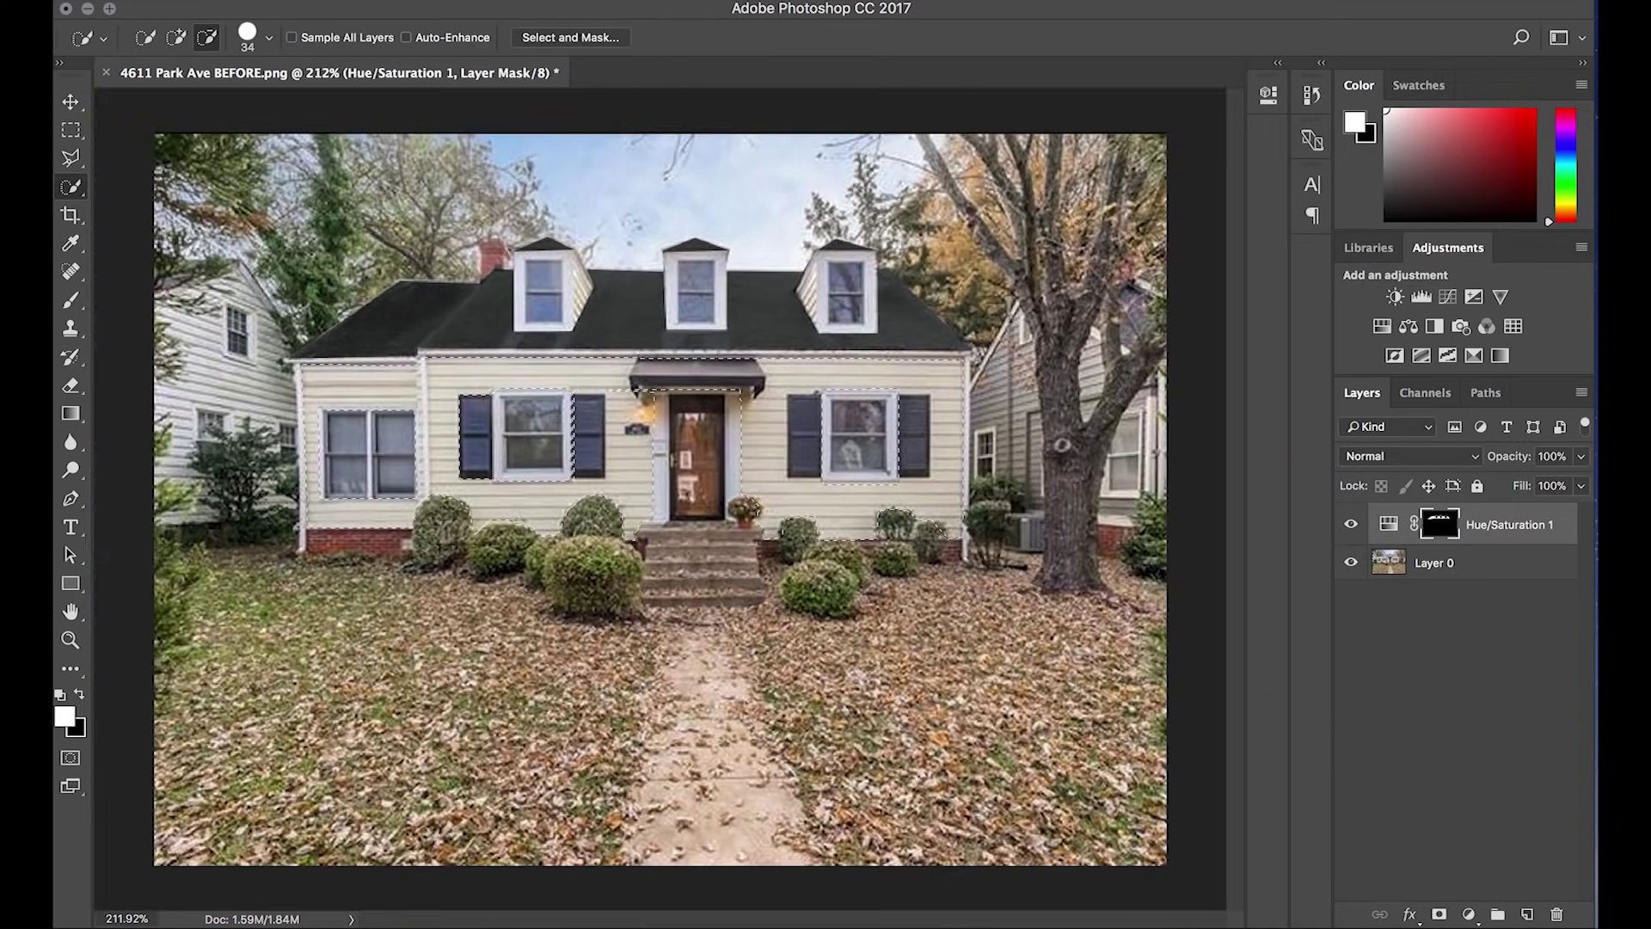
pyautogui.click(74, 195)
pyautogui.click(137, 184)
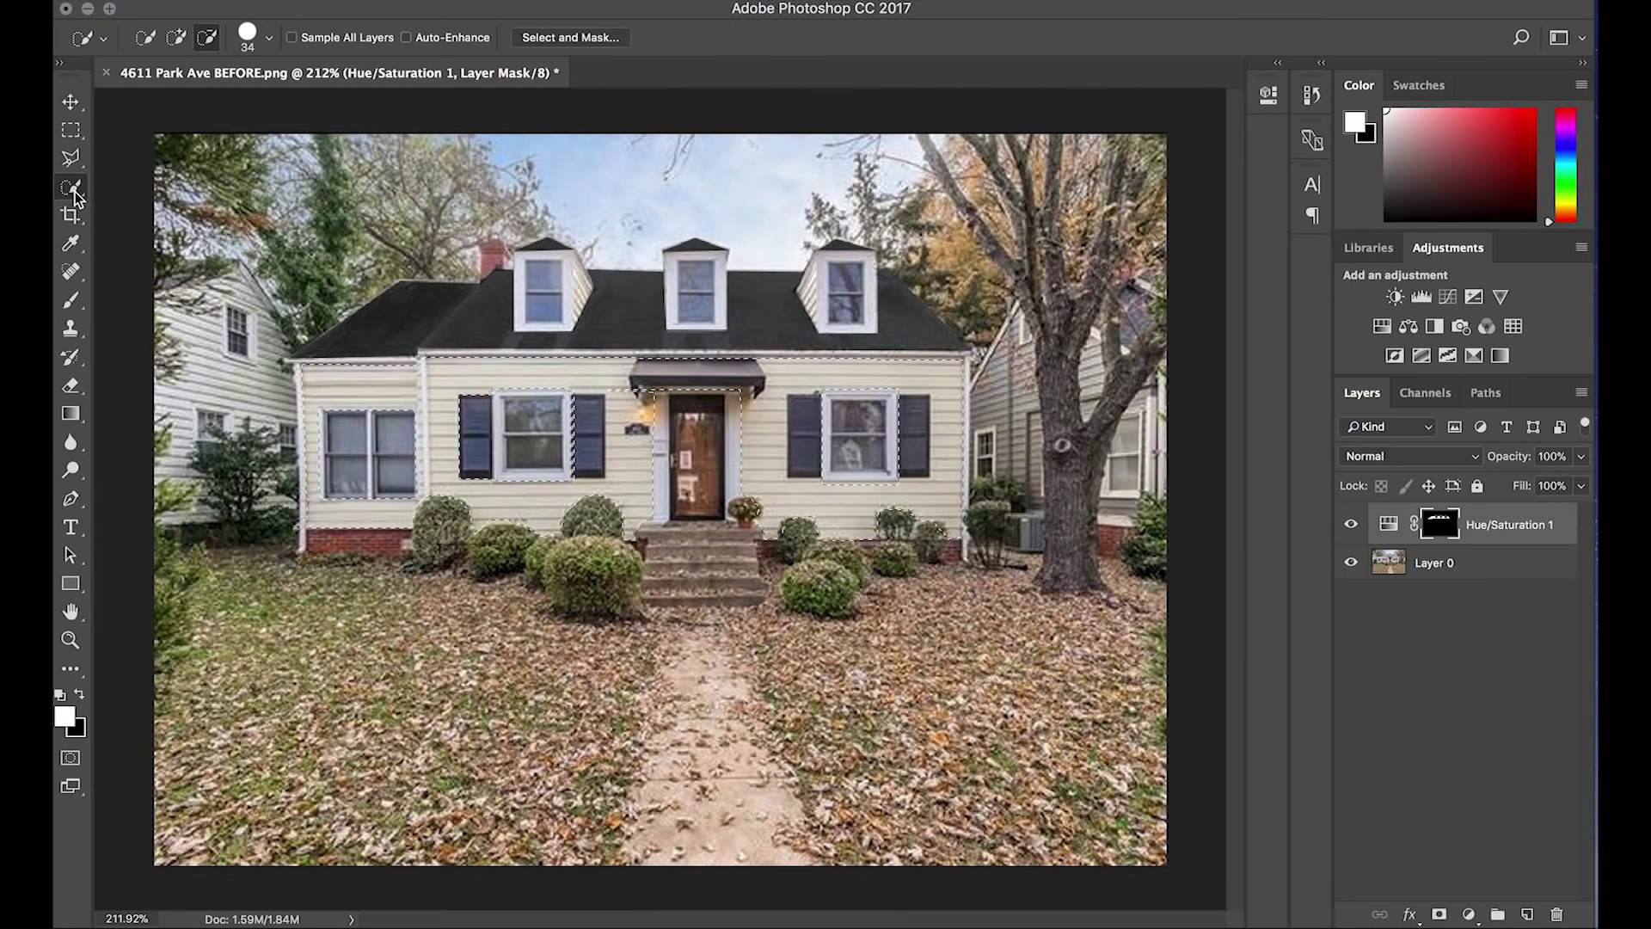
pyautogui.click(177, 38)
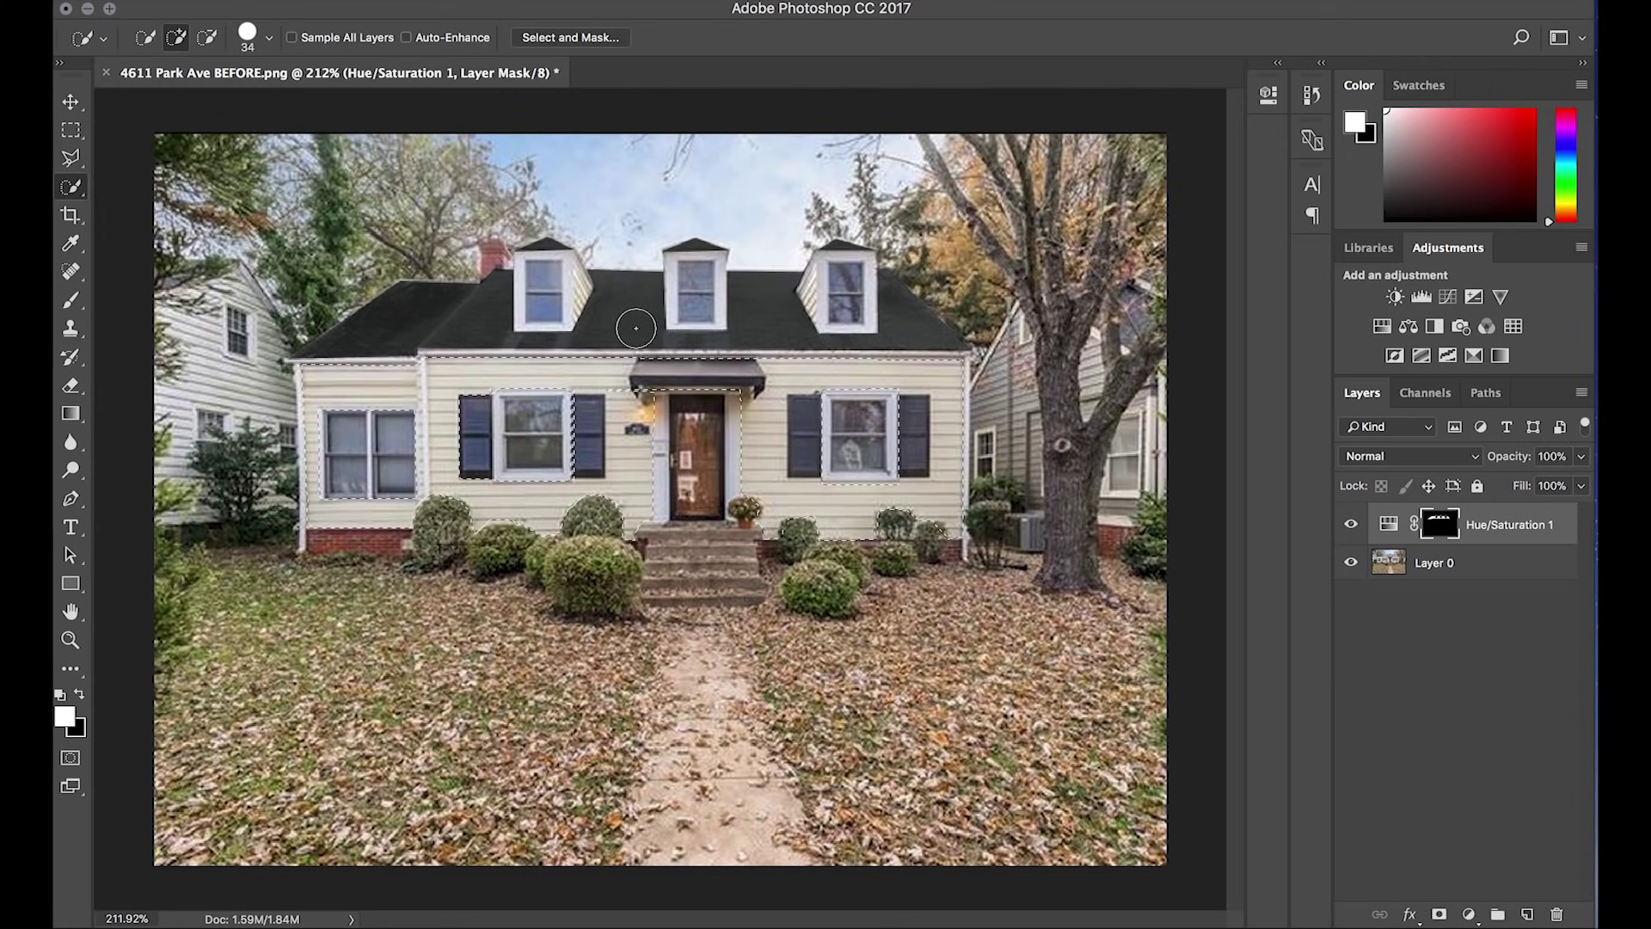
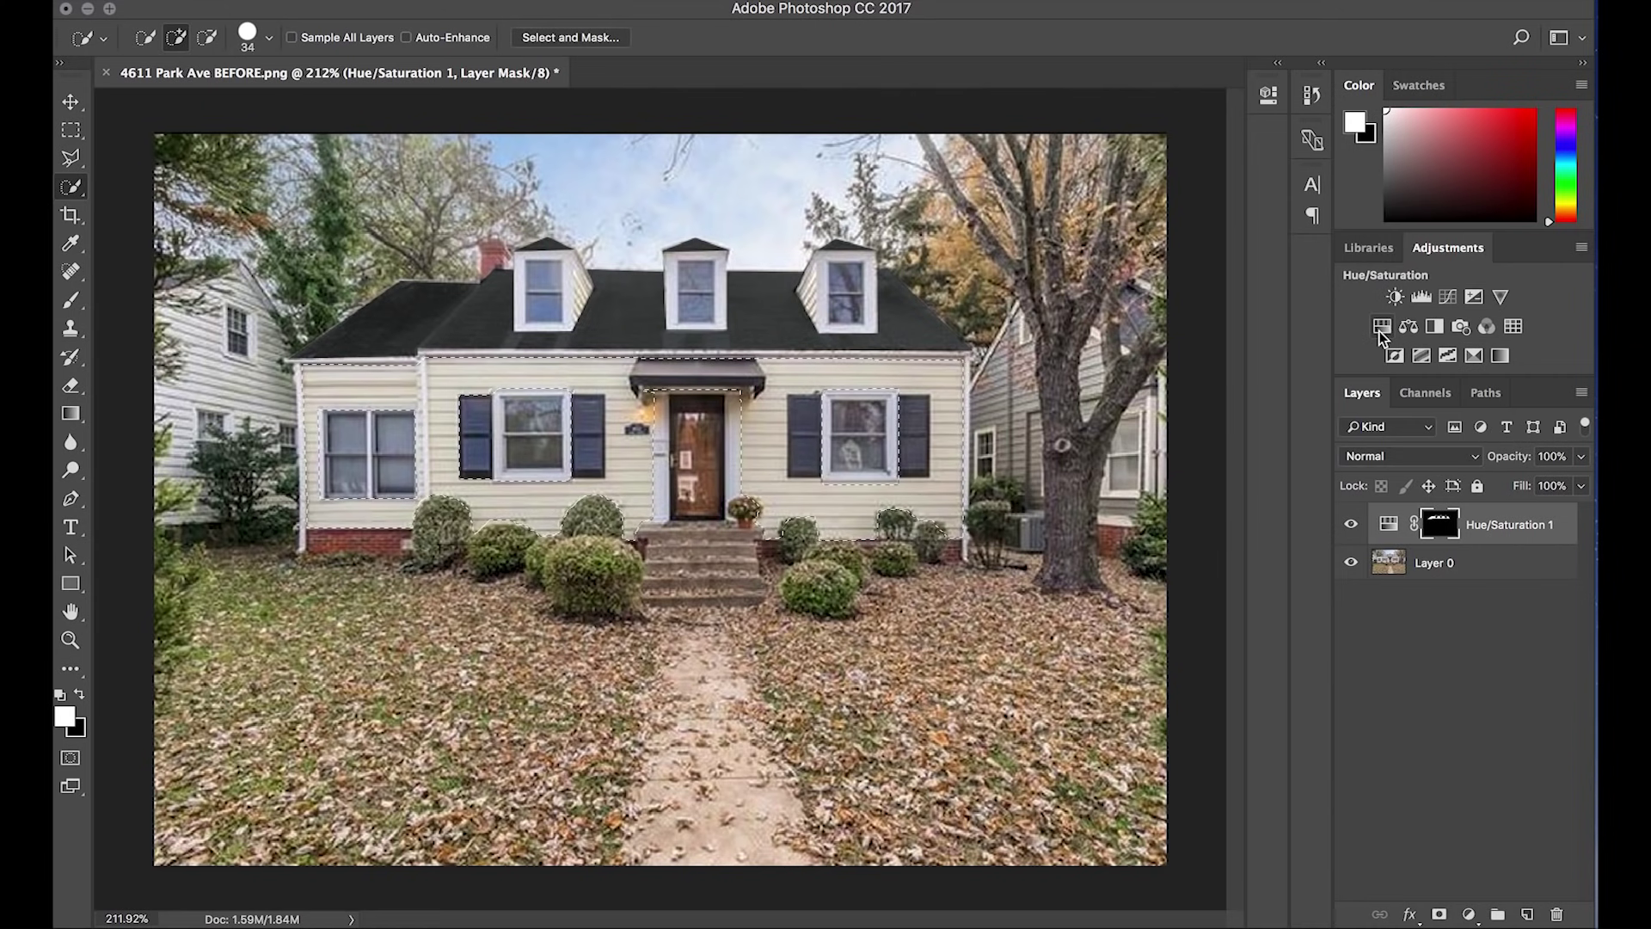
# Add a colorized Hue/Saturation adjustment layer to the siding selection with hue 212, saturation 31 and lightness -78
pyautogui.click(1381, 328)
pyautogui.click(1050, 344)
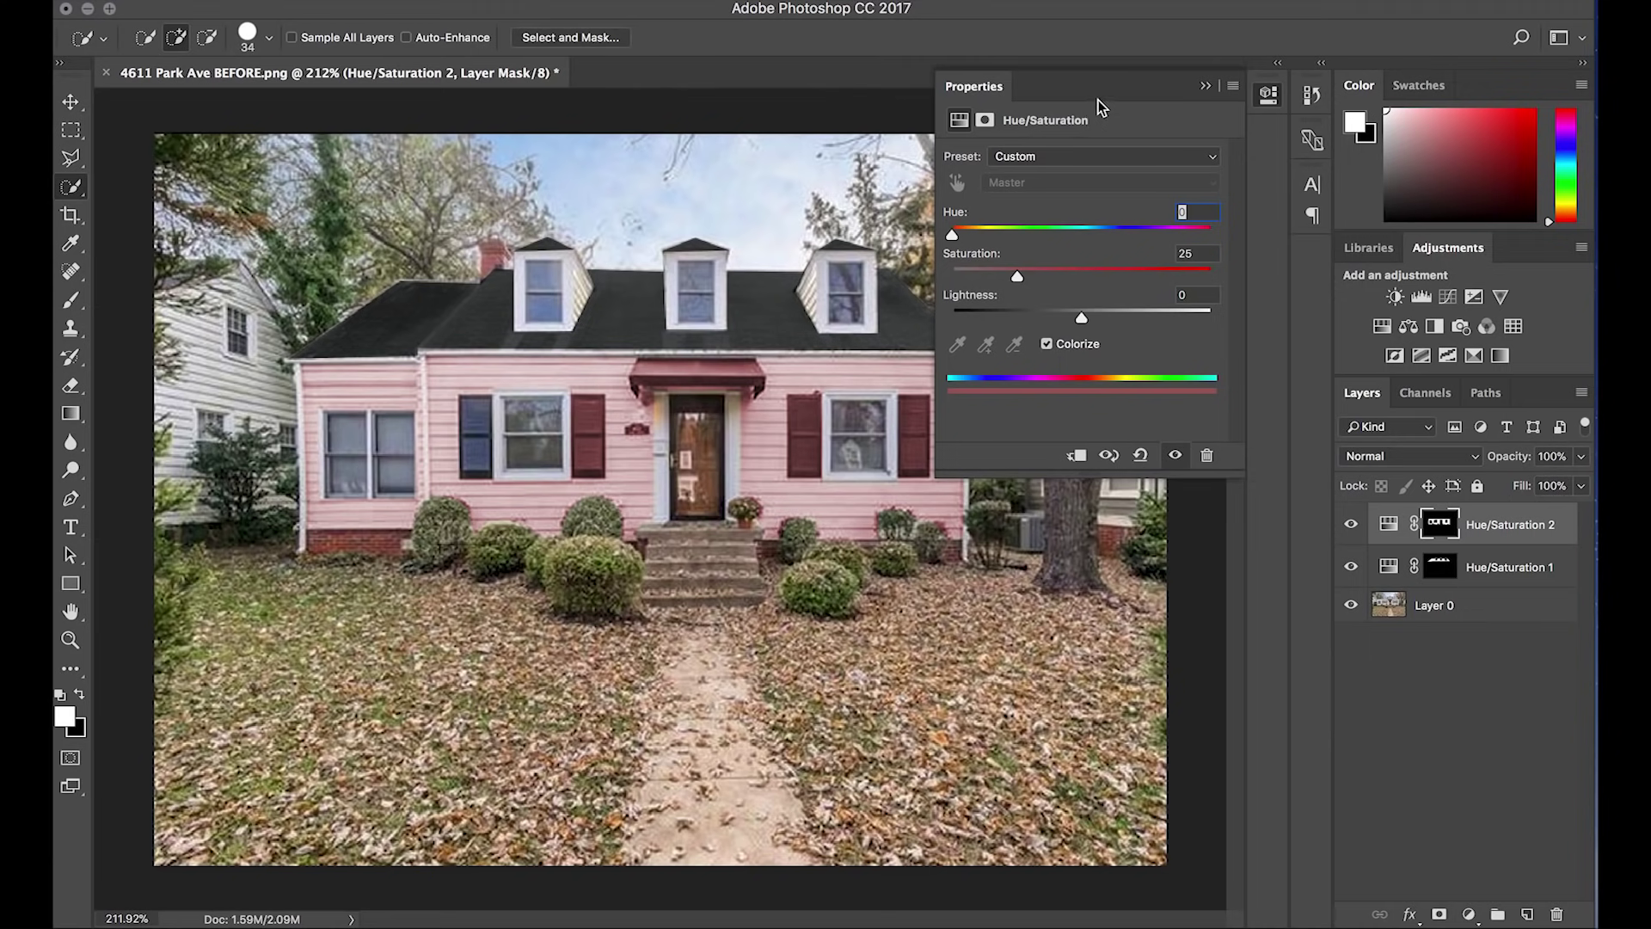
pyautogui.moveTo(1082, 318); pyautogui.dragTo(1006, 321)
pyautogui.moveTo(952, 235); pyautogui.dragTo(1107, 234)
pyautogui.moveTo(1003, 322)
pyautogui.mouseDown()
pyautogui.moveTo(986, 321)
pyautogui.moveTo(1021, 276)
pyautogui.moveTo(1095, 274)
pyautogui.moveTo(989, 277)
pyautogui.moveTo(1034, 277)
pyautogui.moveTo(981, 318)
pyautogui.mouseUp()
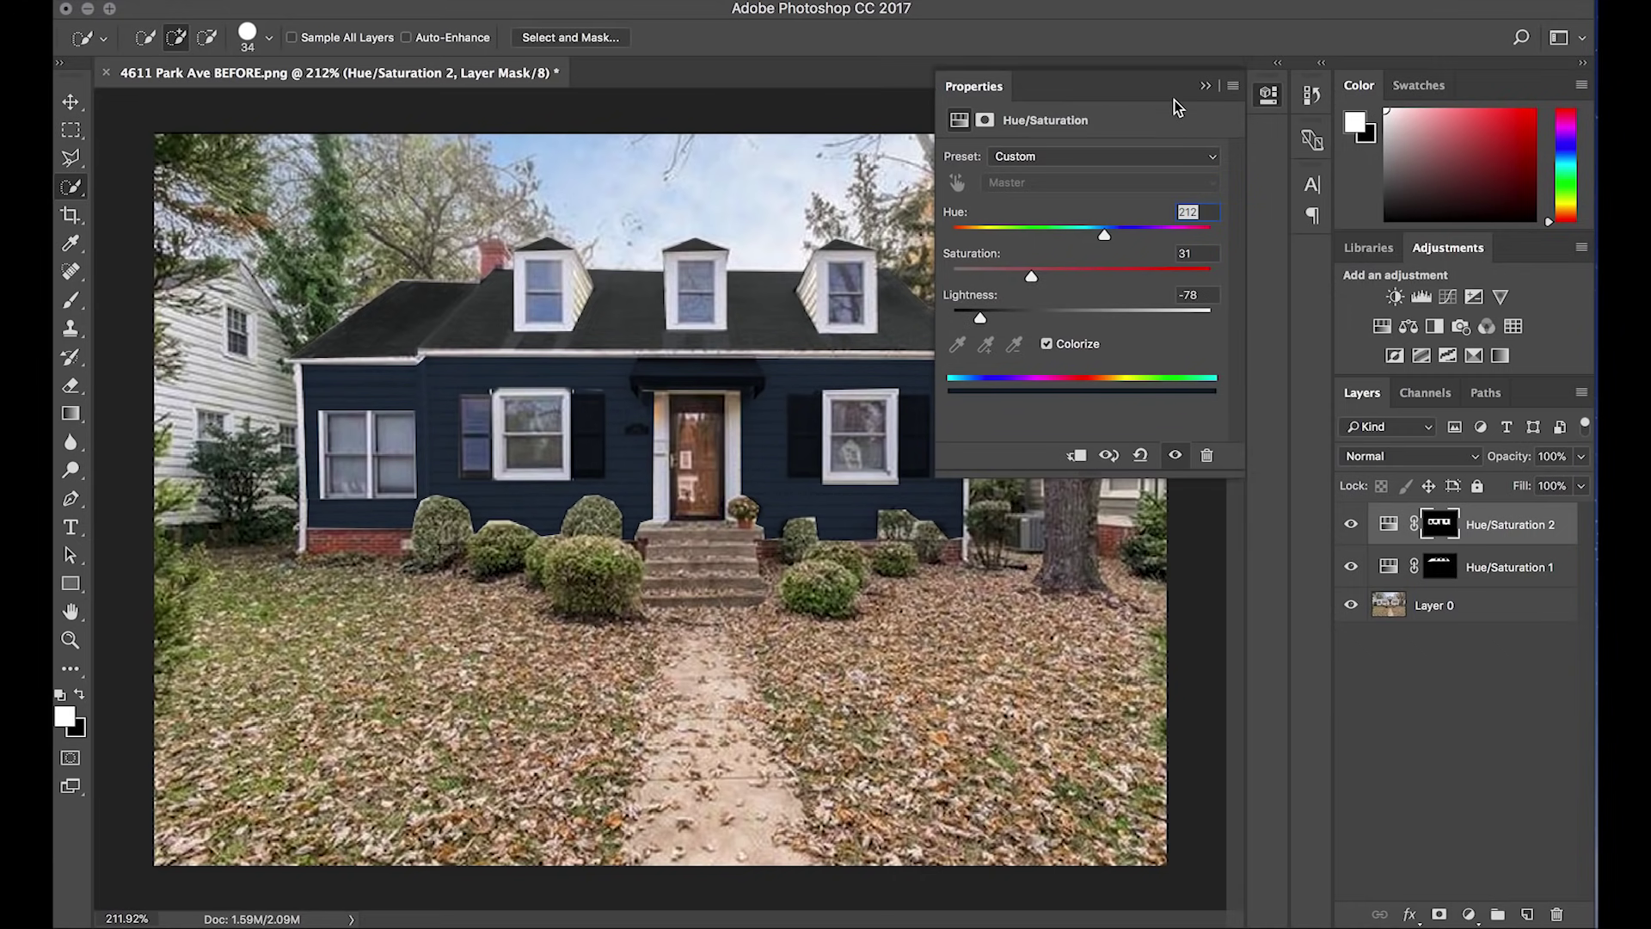
# Try a light green siding colour with hue 88, saturation 13 and lightness -14
pyautogui.moveTo(1154, 91); pyautogui.dragTo(1344, 112)
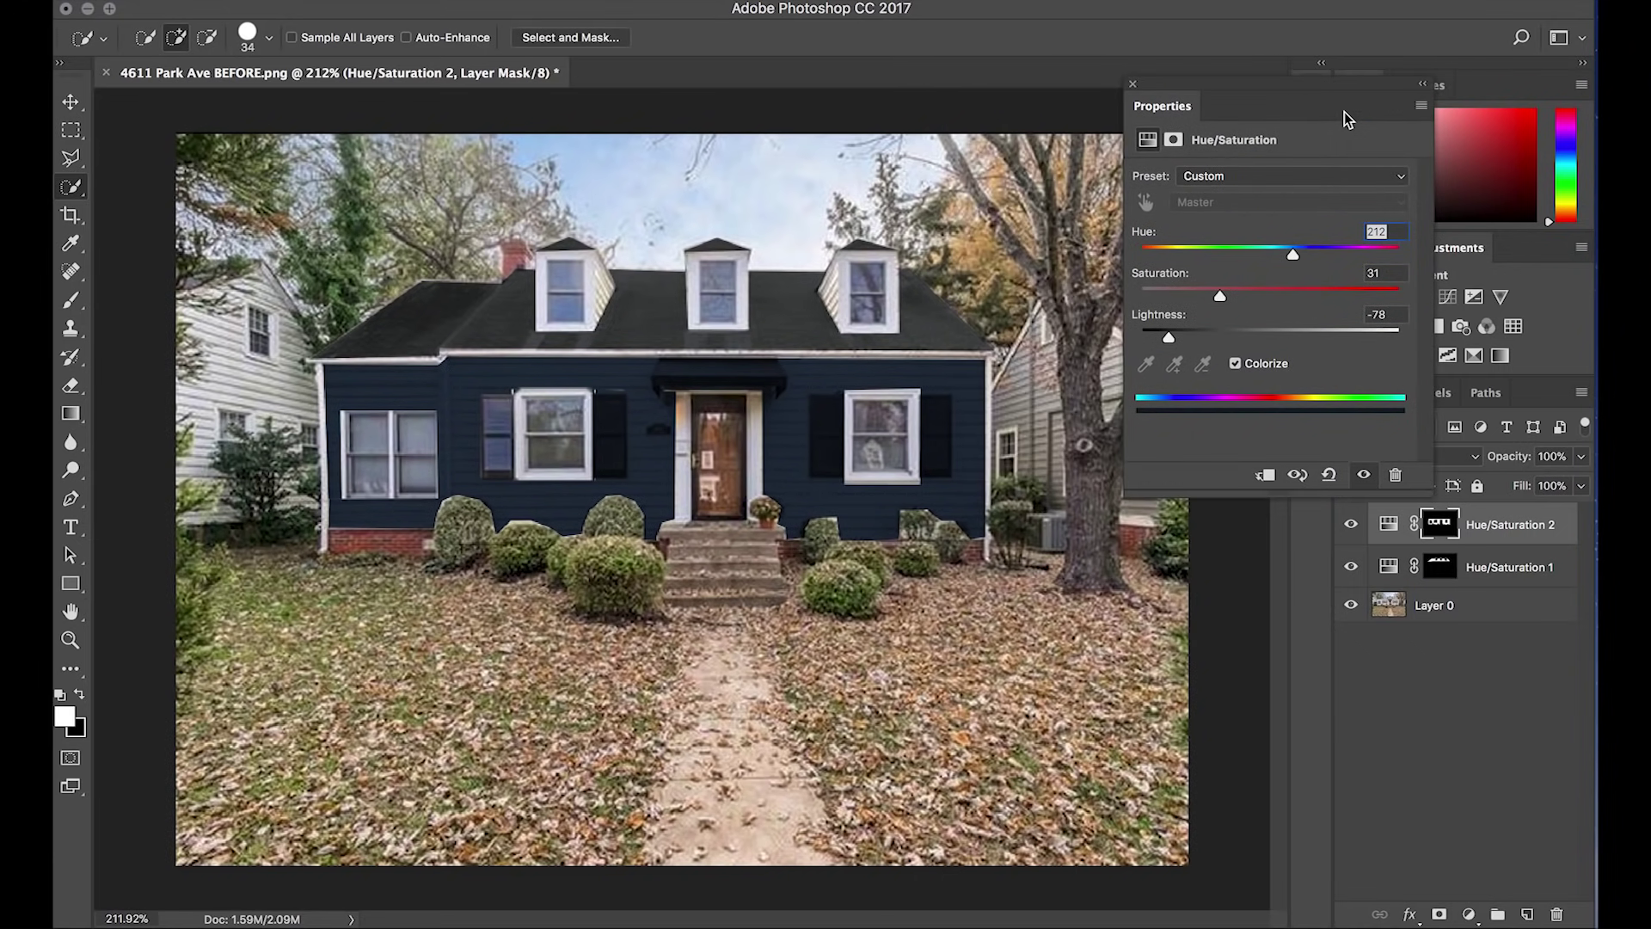
pyautogui.moveTo(1294, 256); pyautogui.dragTo(1205, 260)
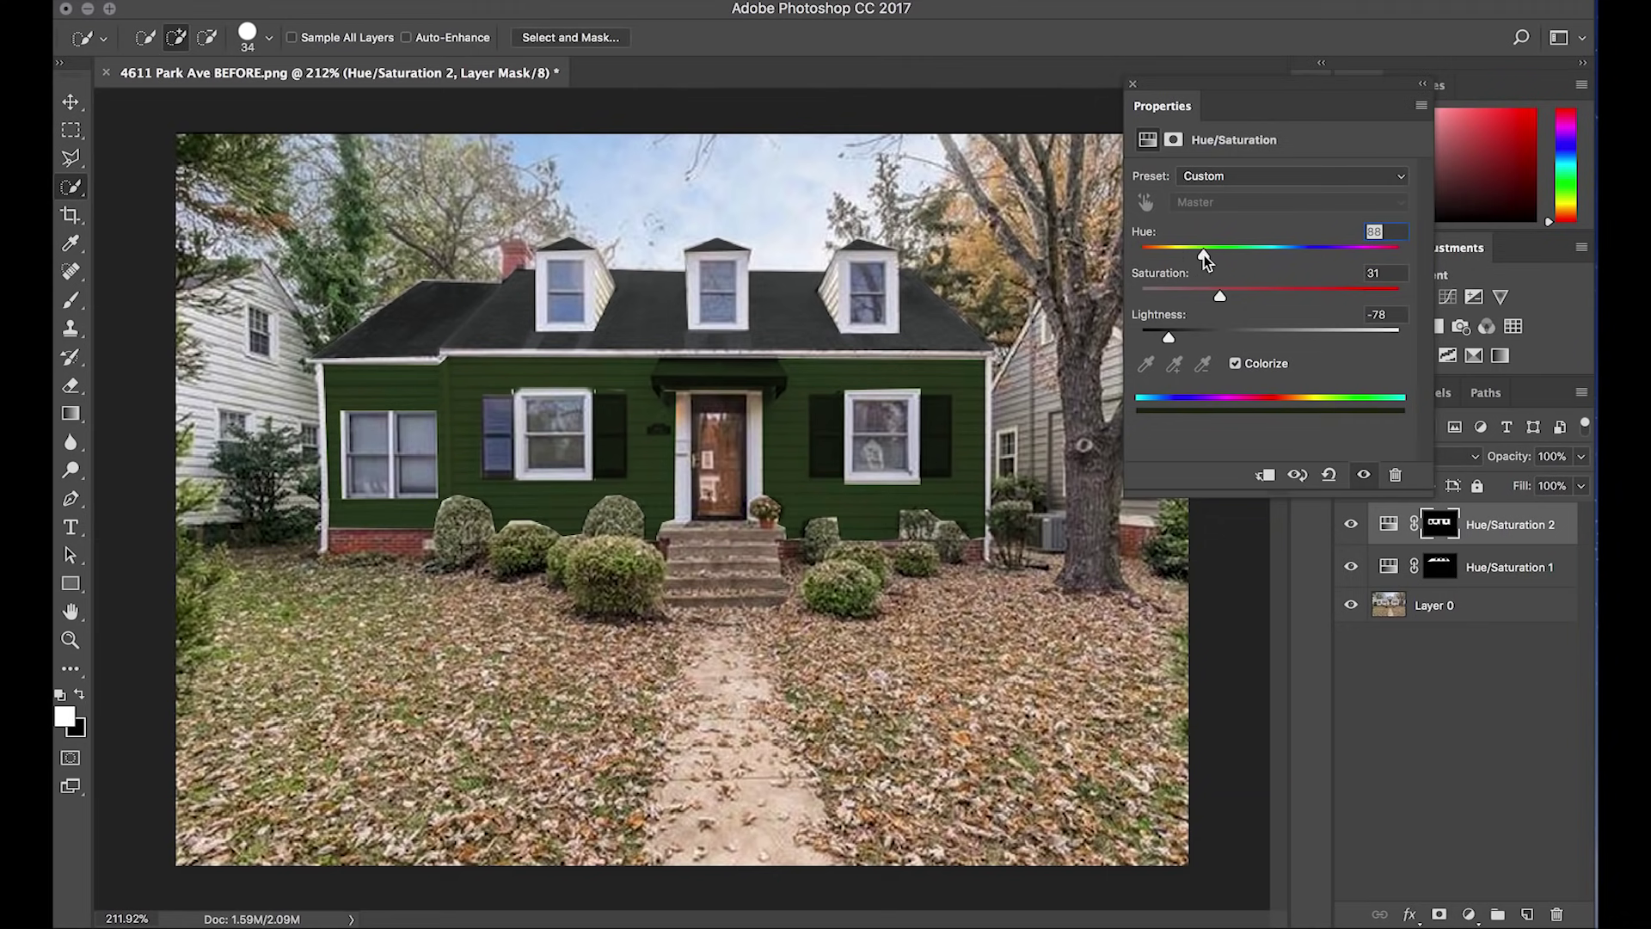
pyautogui.moveTo(1176, 338); pyautogui.dragTo(1185, 294)
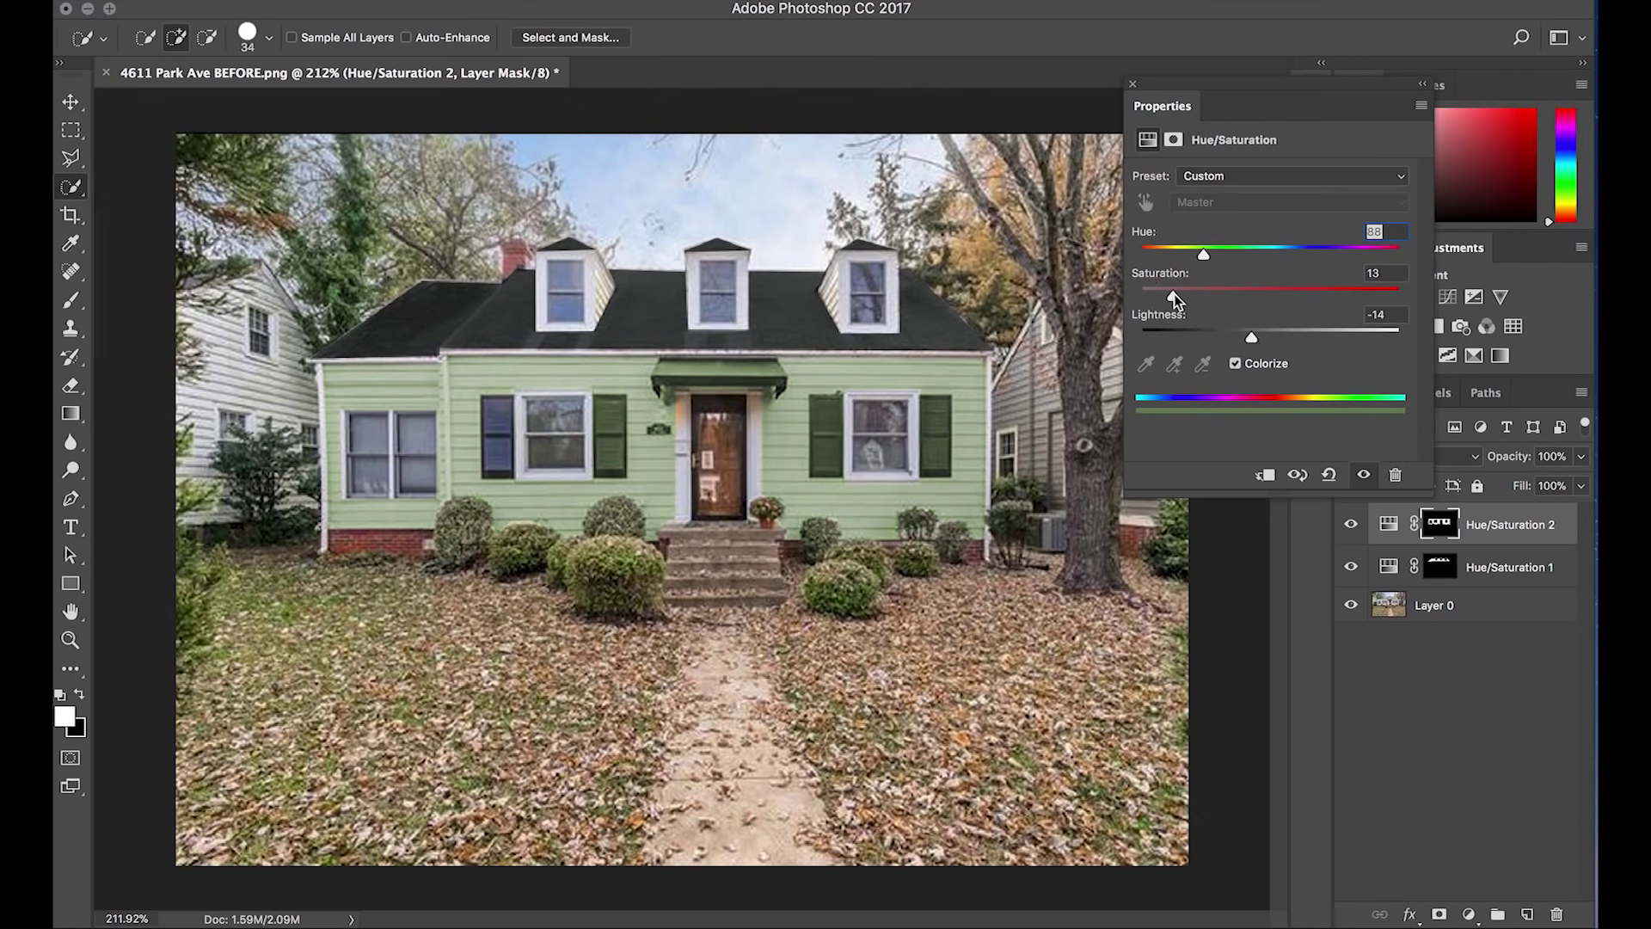
pyautogui.moveTo(1174, 294); pyautogui.dragTo(1152, 256)
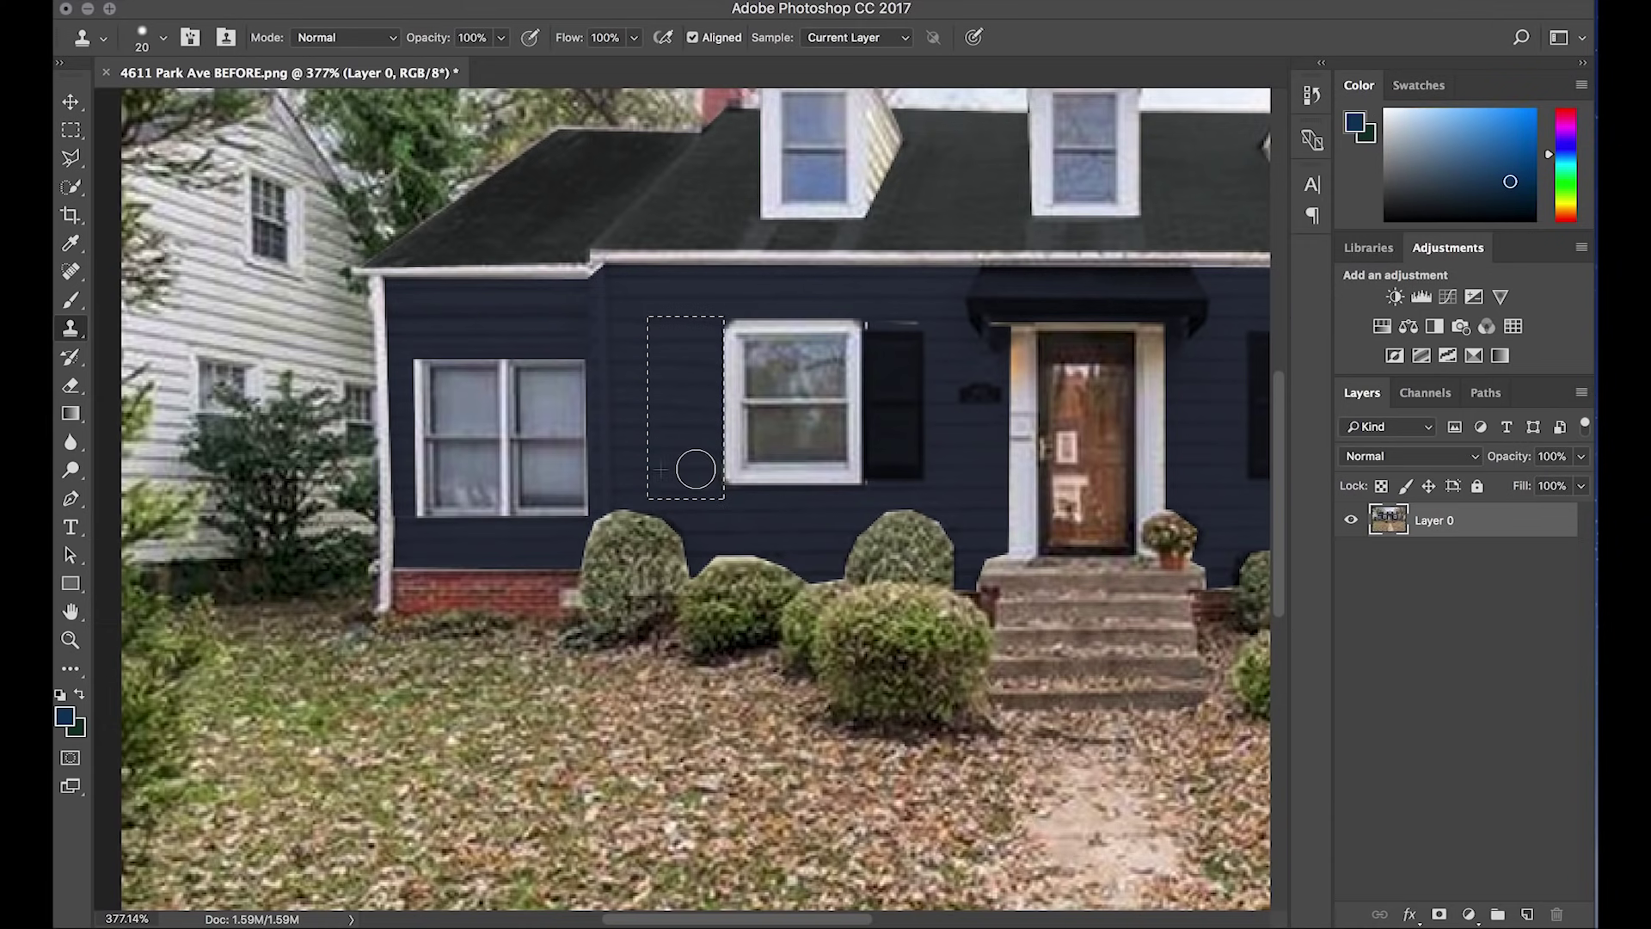
# Marquee-select the shutter between the front window and the door, and cover it with siding sampled using a 39 px Clone Stamp brush
pyautogui.hscroll(5, 940, 479)
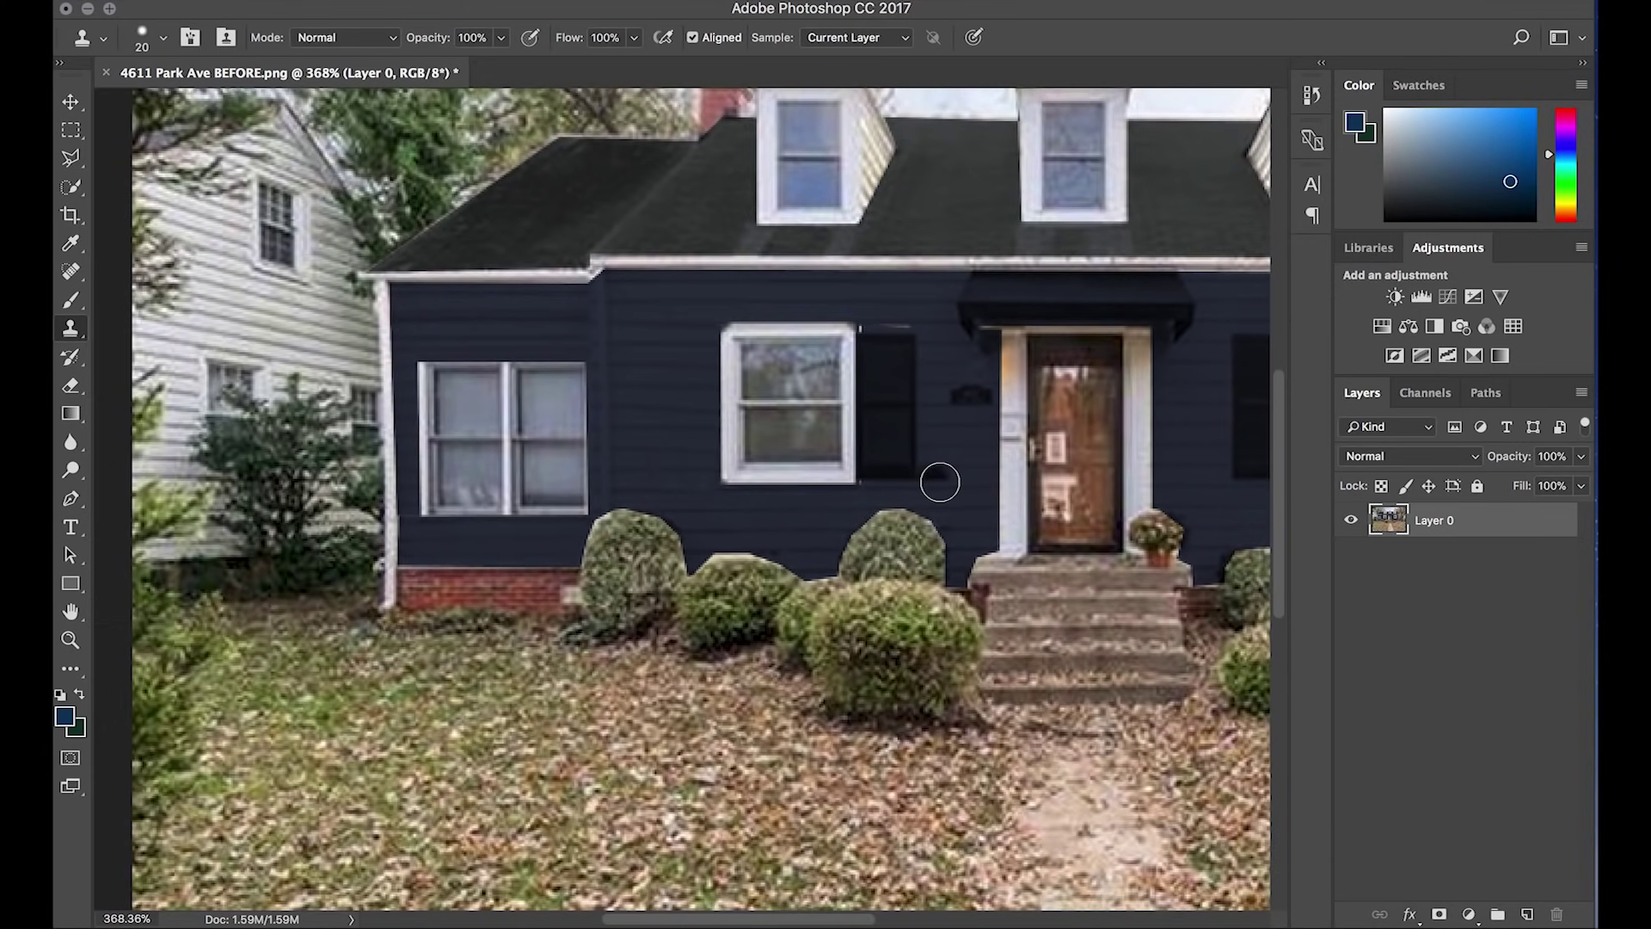
pyautogui.click(70, 130)
pyautogui.moveTo(635, 325); pyautogui.dragTo(717, 492)
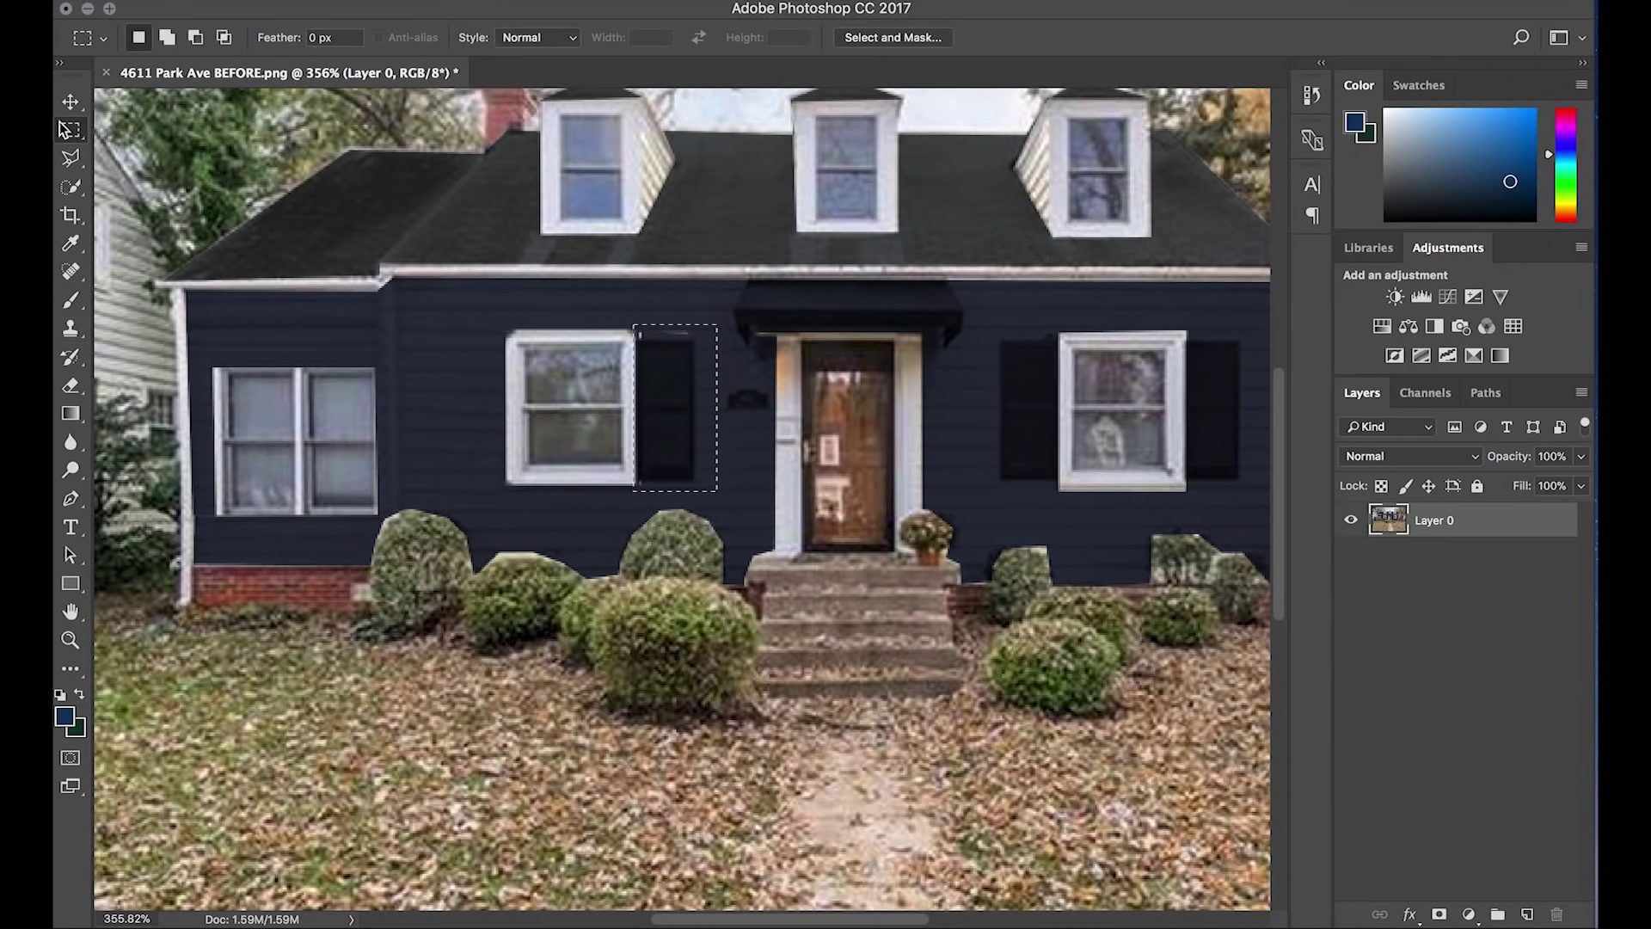
pyautogui.click(71, 330)
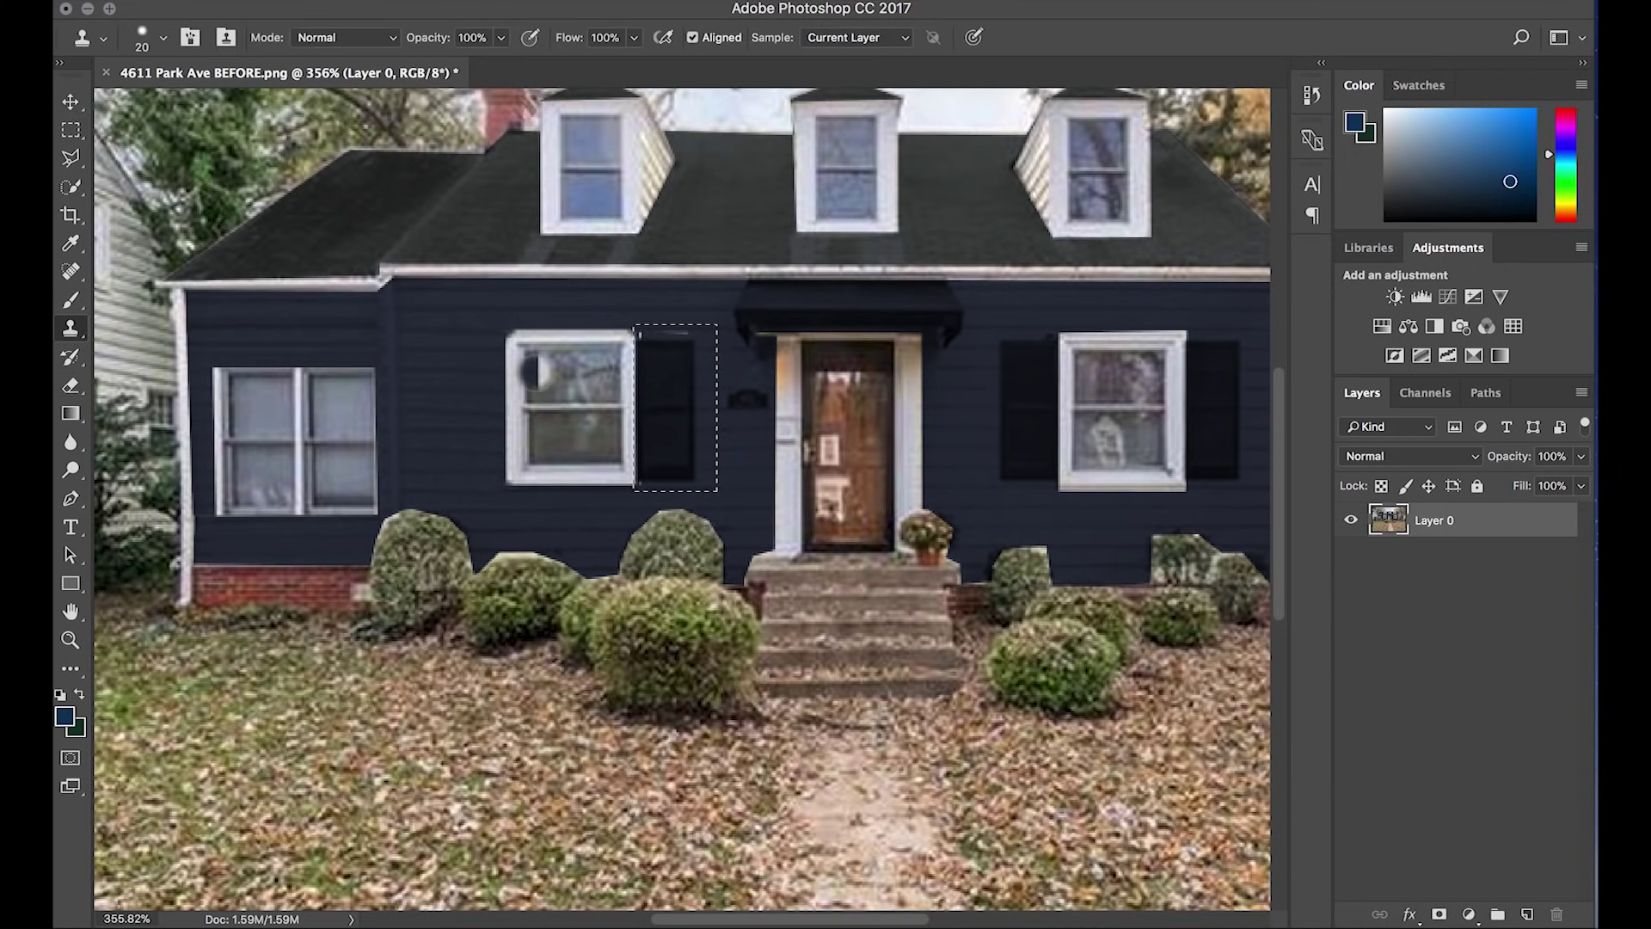
pyautogui.rightClick(448, 378)
pyautogui.moveTo(581, 431); pyautogui.dragTo(591, 430)
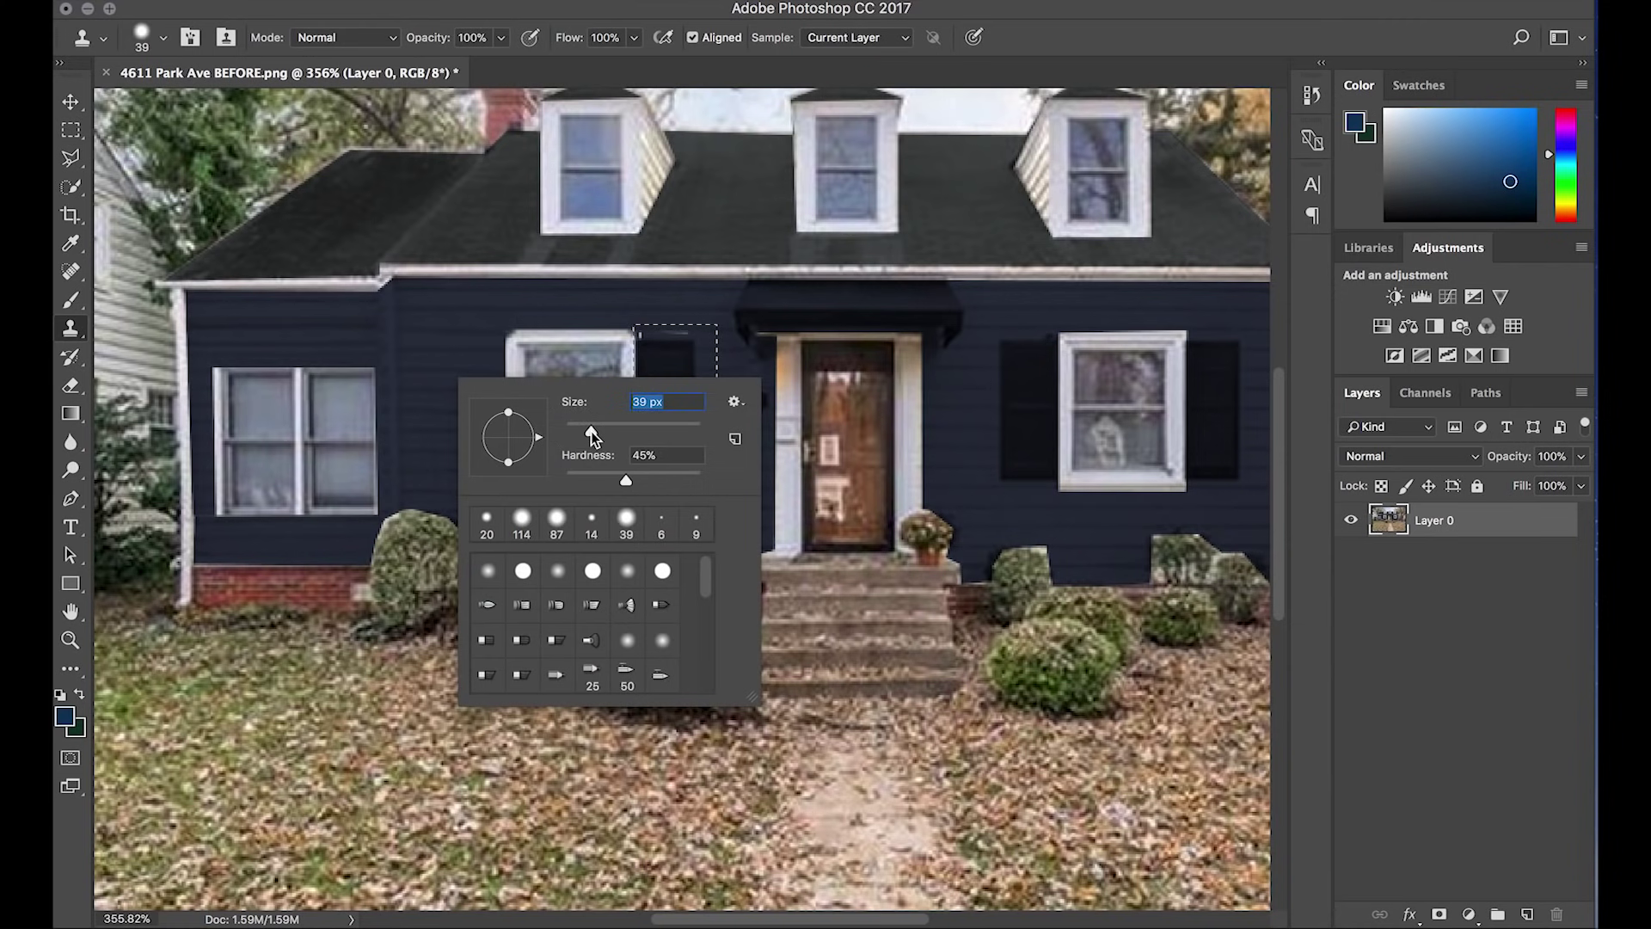
pyautogui.keyDown('alt'); pyautogui.click(443, 376); pyautogui.keyUp('alt')
pyautogui.moveTo(667, 360)
pyautogui.mouseDown()
pyautogui.moveTo(684, 366)
pyautogui.moveTo(663, 336)
pyautogui.mouseUp()
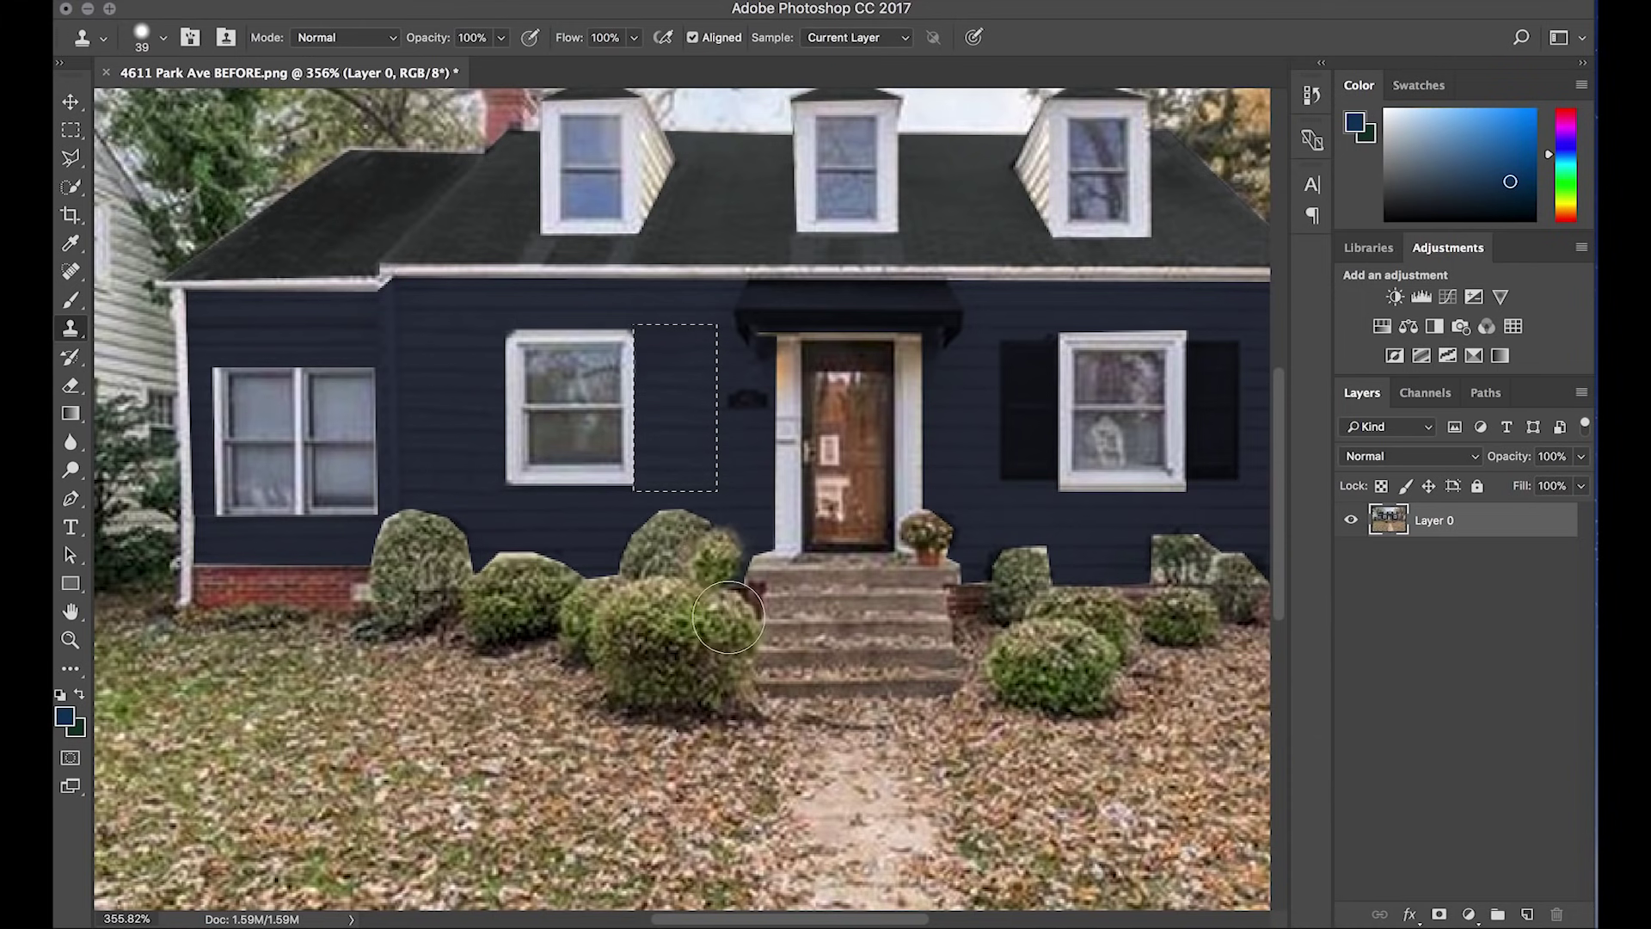
# Marquee-select the house number plaque beside the front door and activate the Clone Stamp tool for that area
pyautogui.click(71, 129)
pyautogui.moveTo(720, 378); pyautogui.dragTo(774, 432)
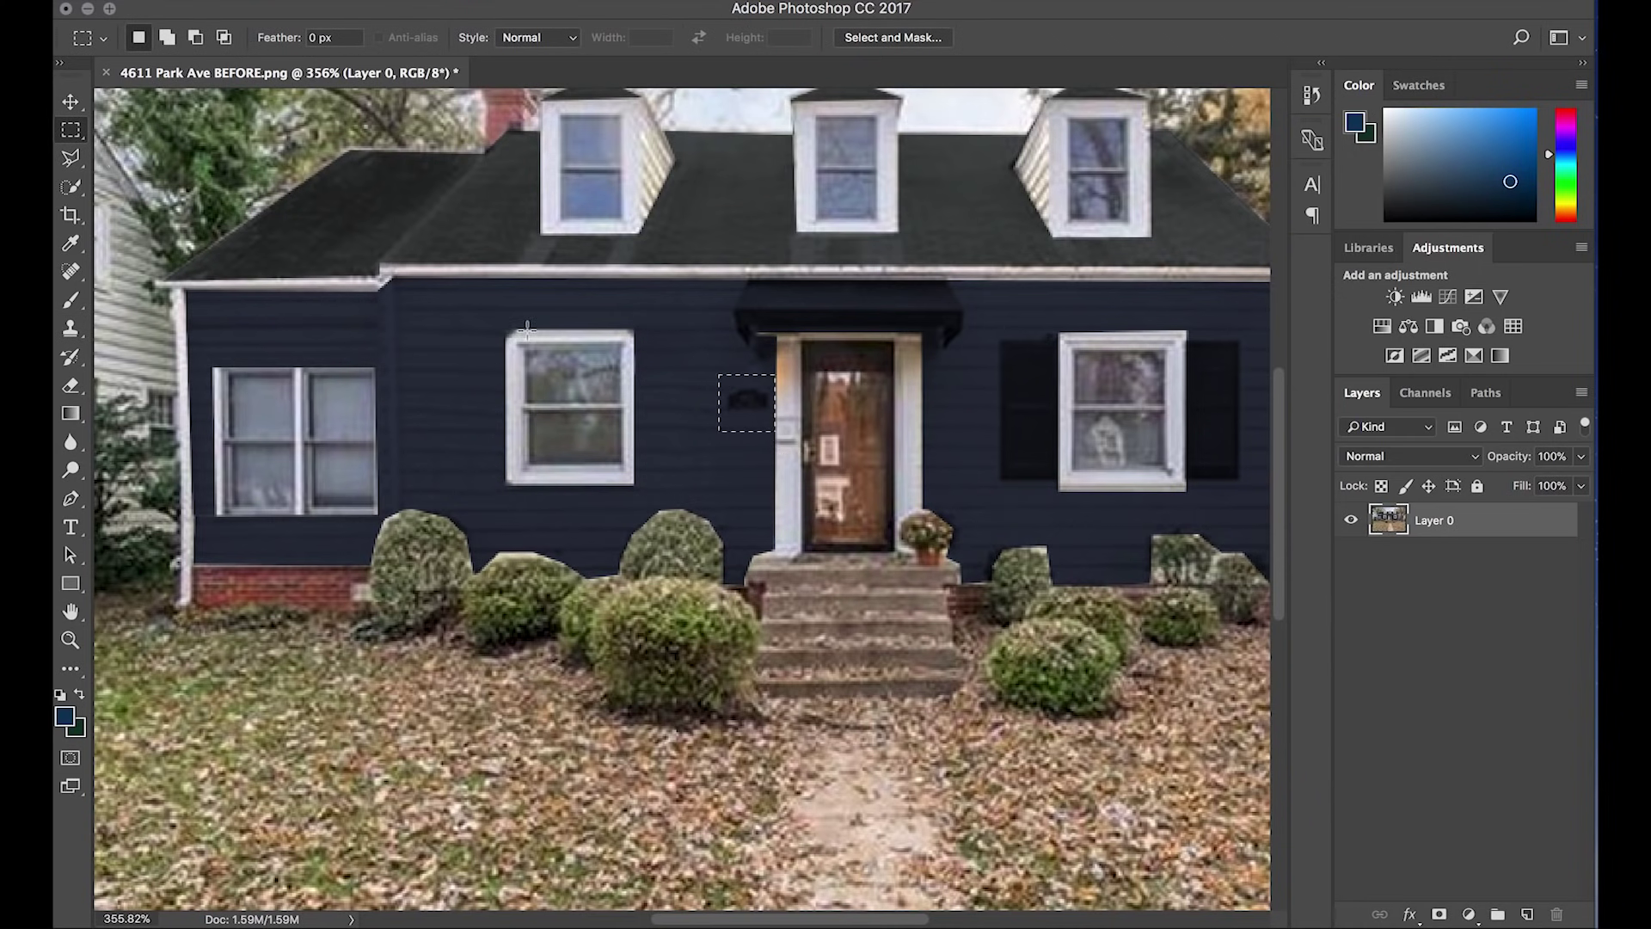
pyautogui.click(70, 327)
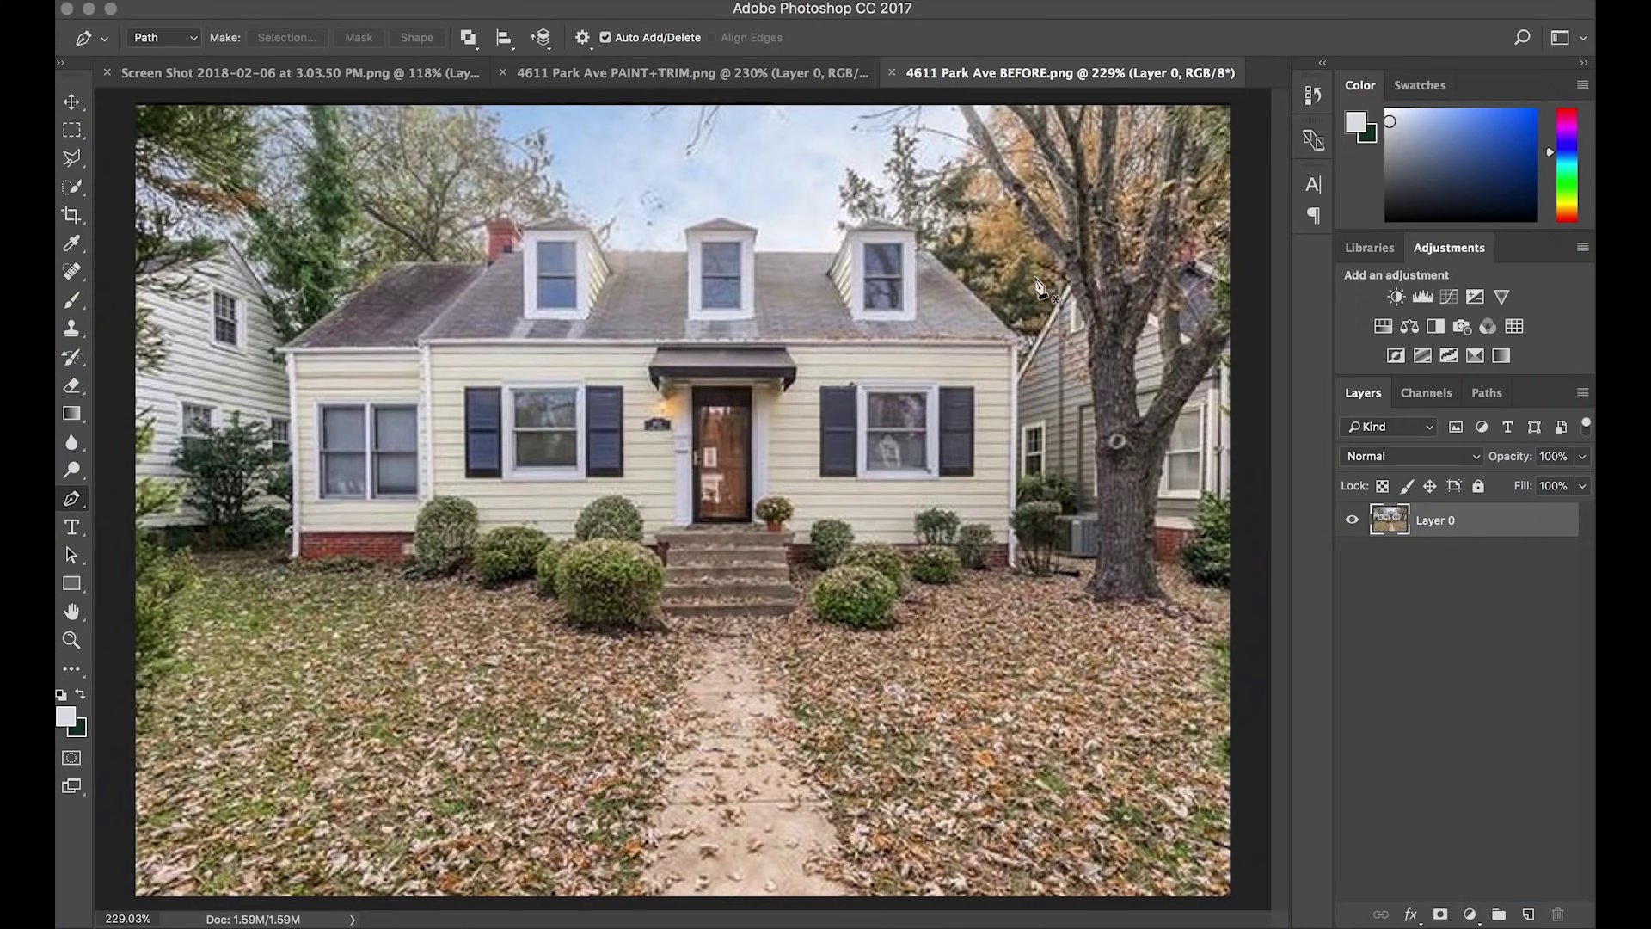
# Compare the original BEFORE photo with the PAINT+TRIM version and the version with the added porch and brick walkway
pyautogui.click(761, 75)
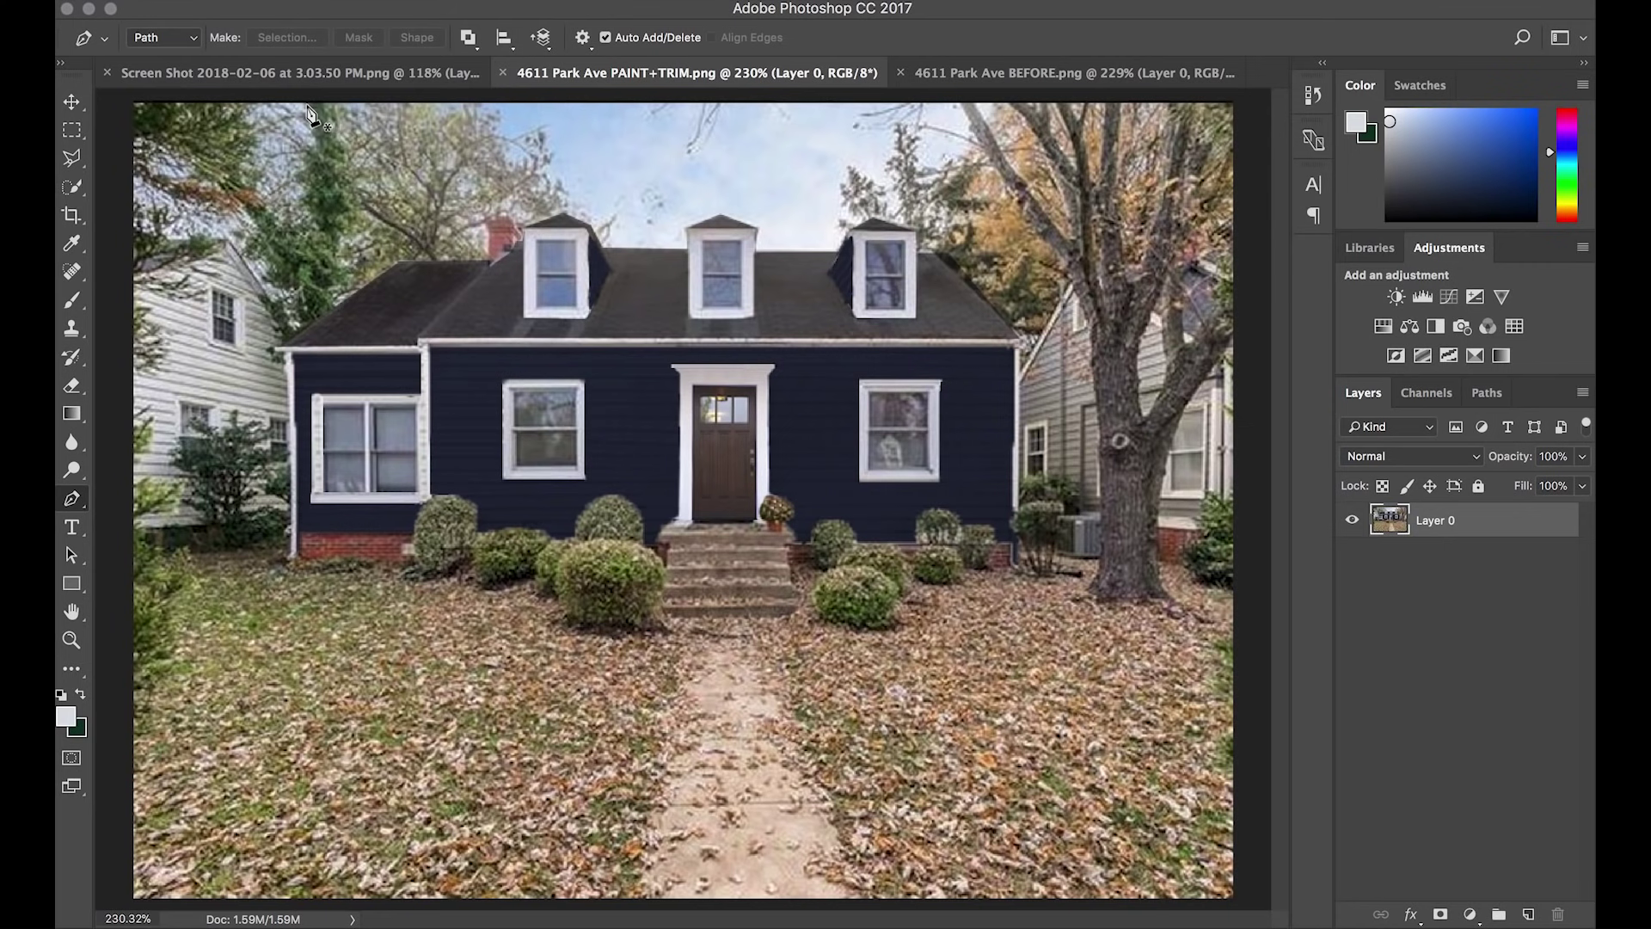
pyautogui.click(293, 72)
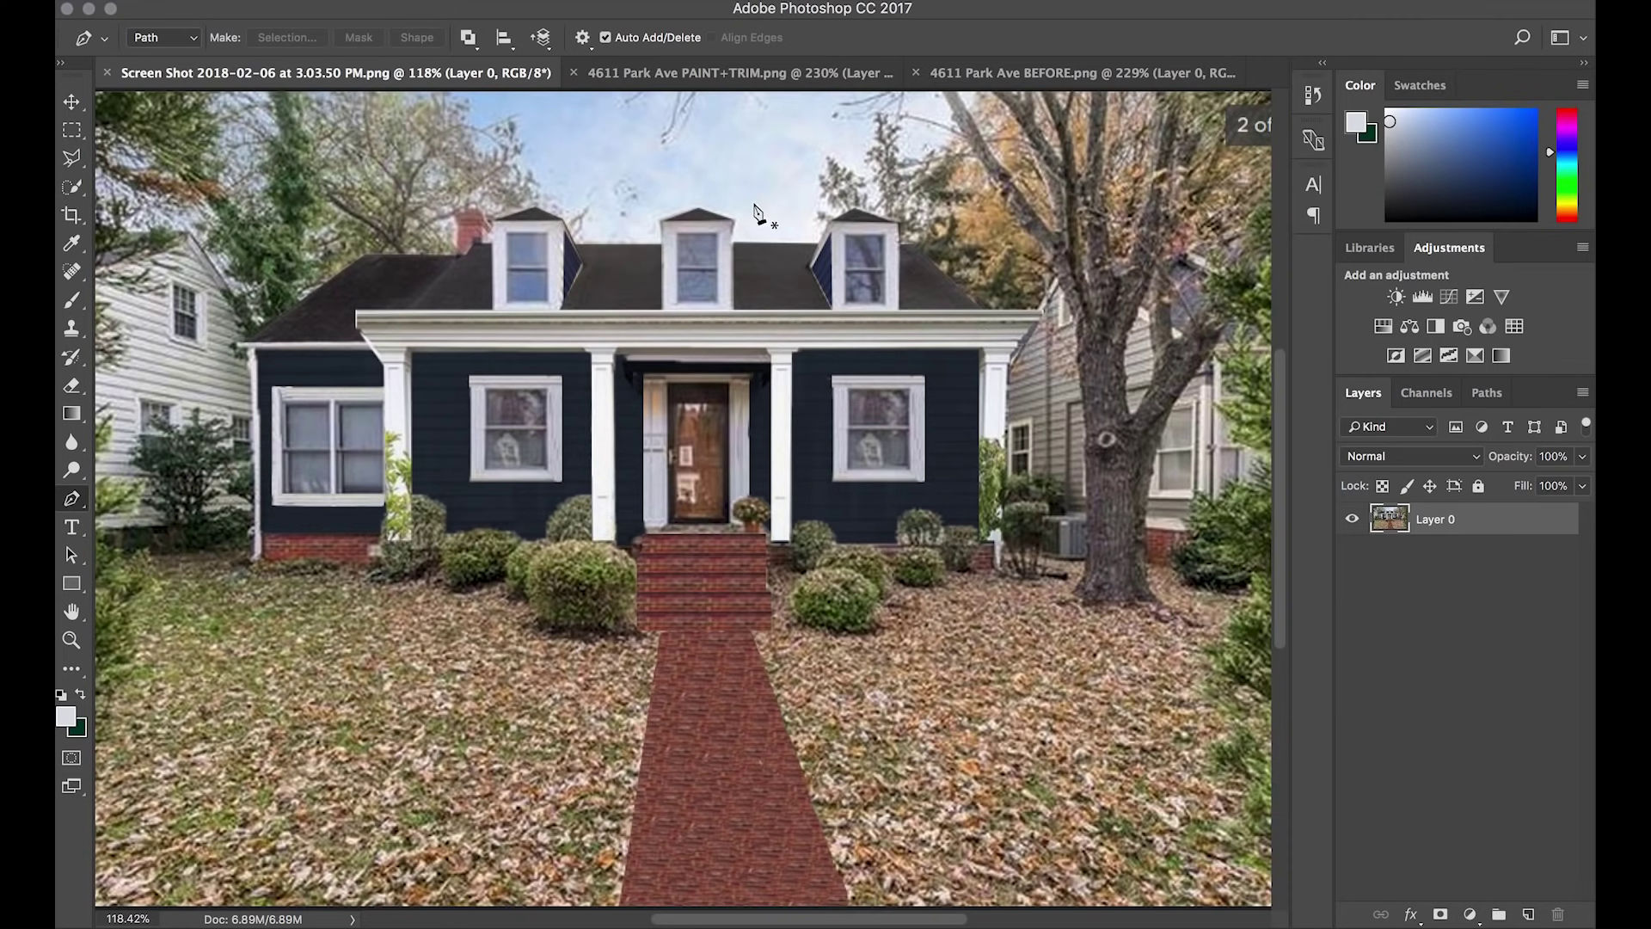
pyautogui.click(1041, 76)
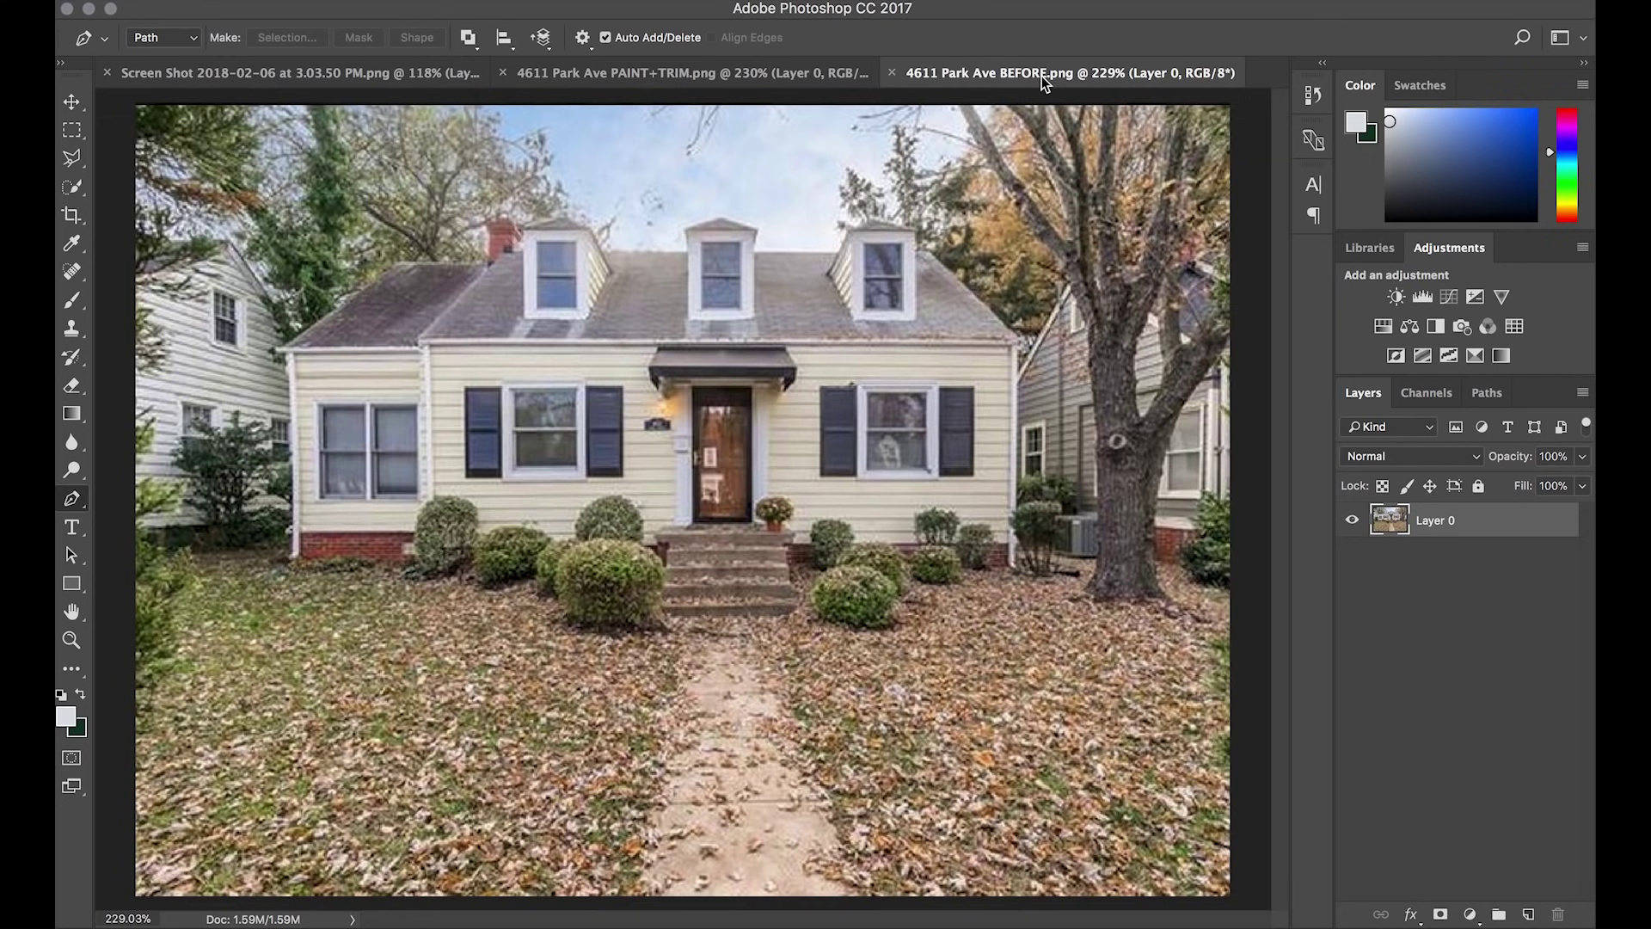
pyautogui.click(758, 76)
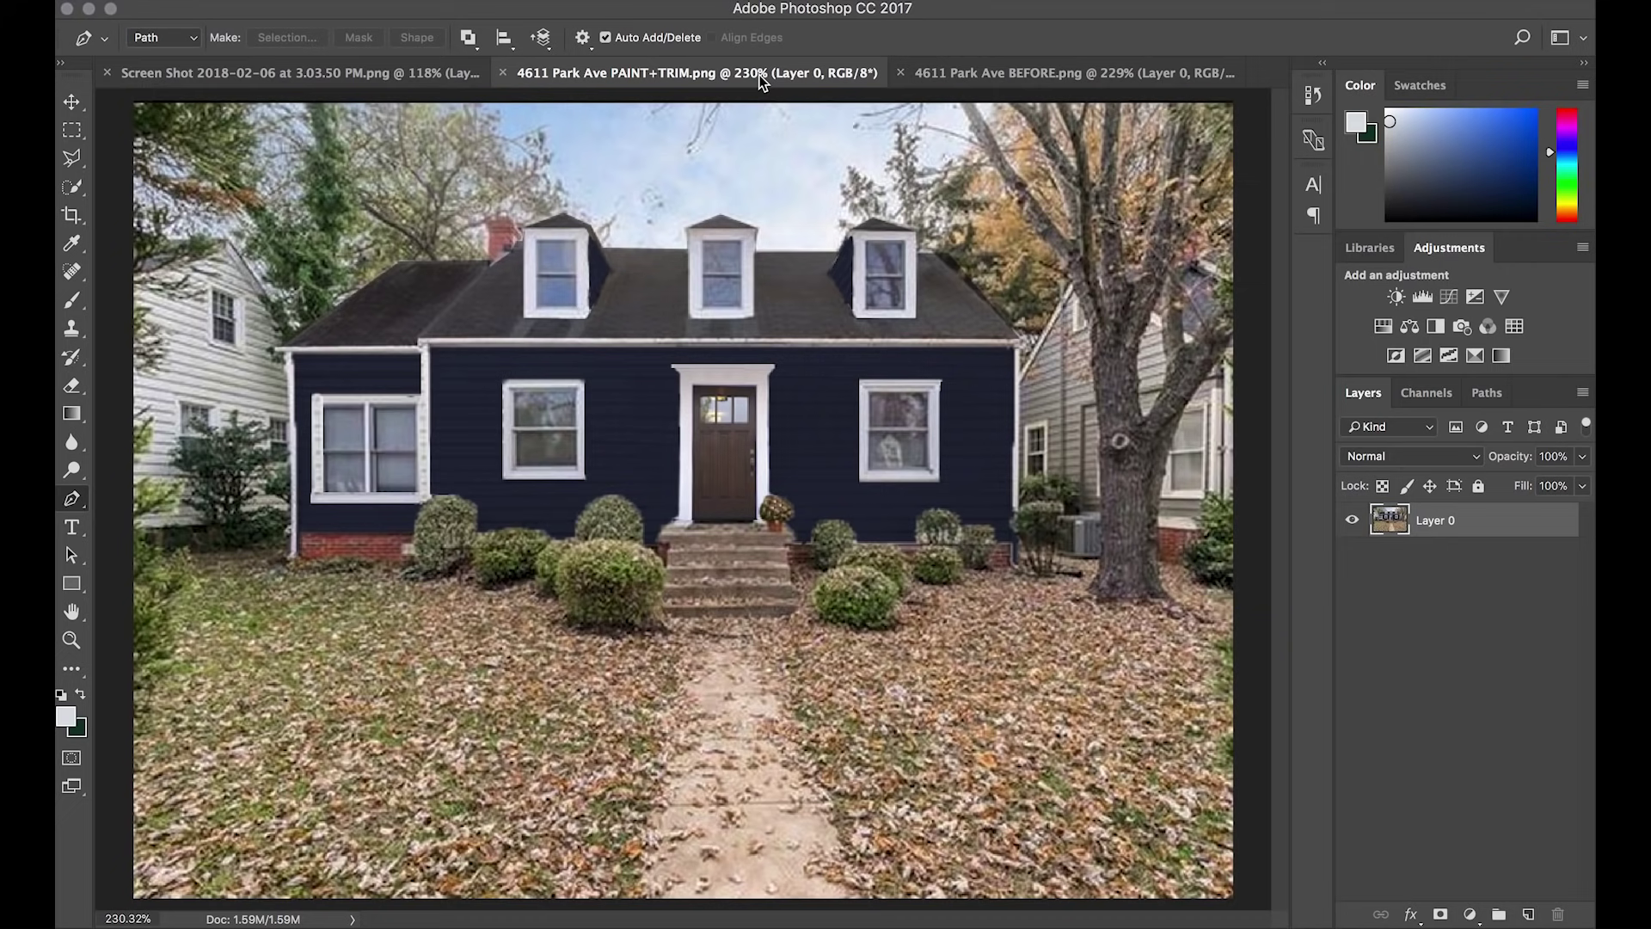
pyautogui.click(451, 75)
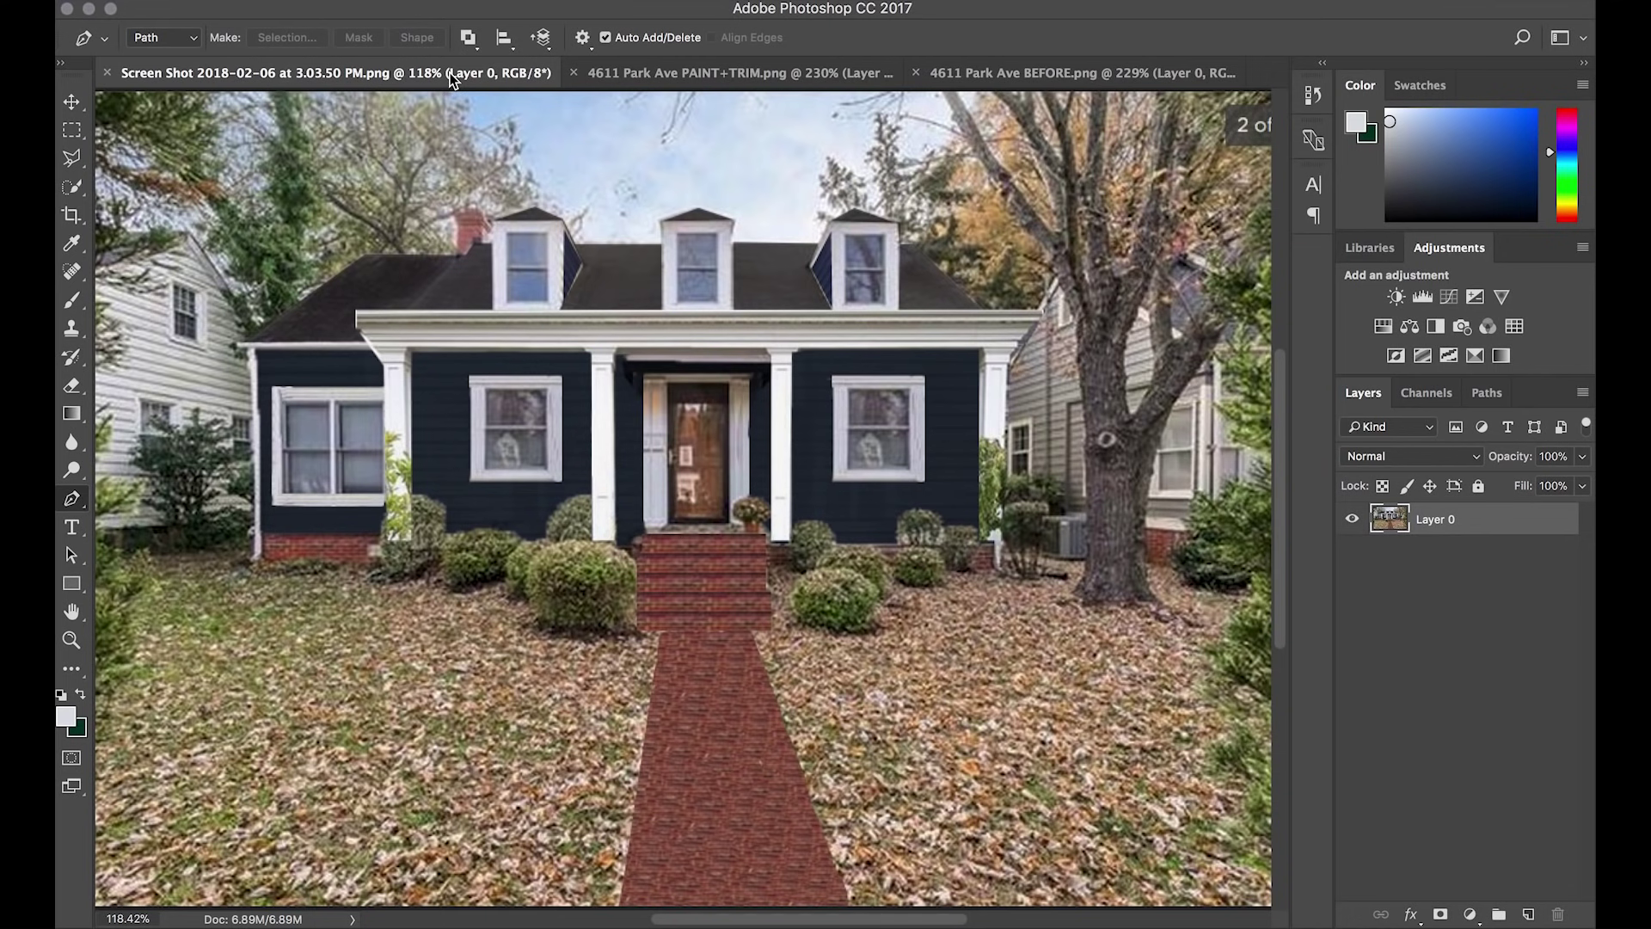
pyautogui.click(1040, 74)
pyautogui.click(406, 79)
pyautogui.click(802, 76)
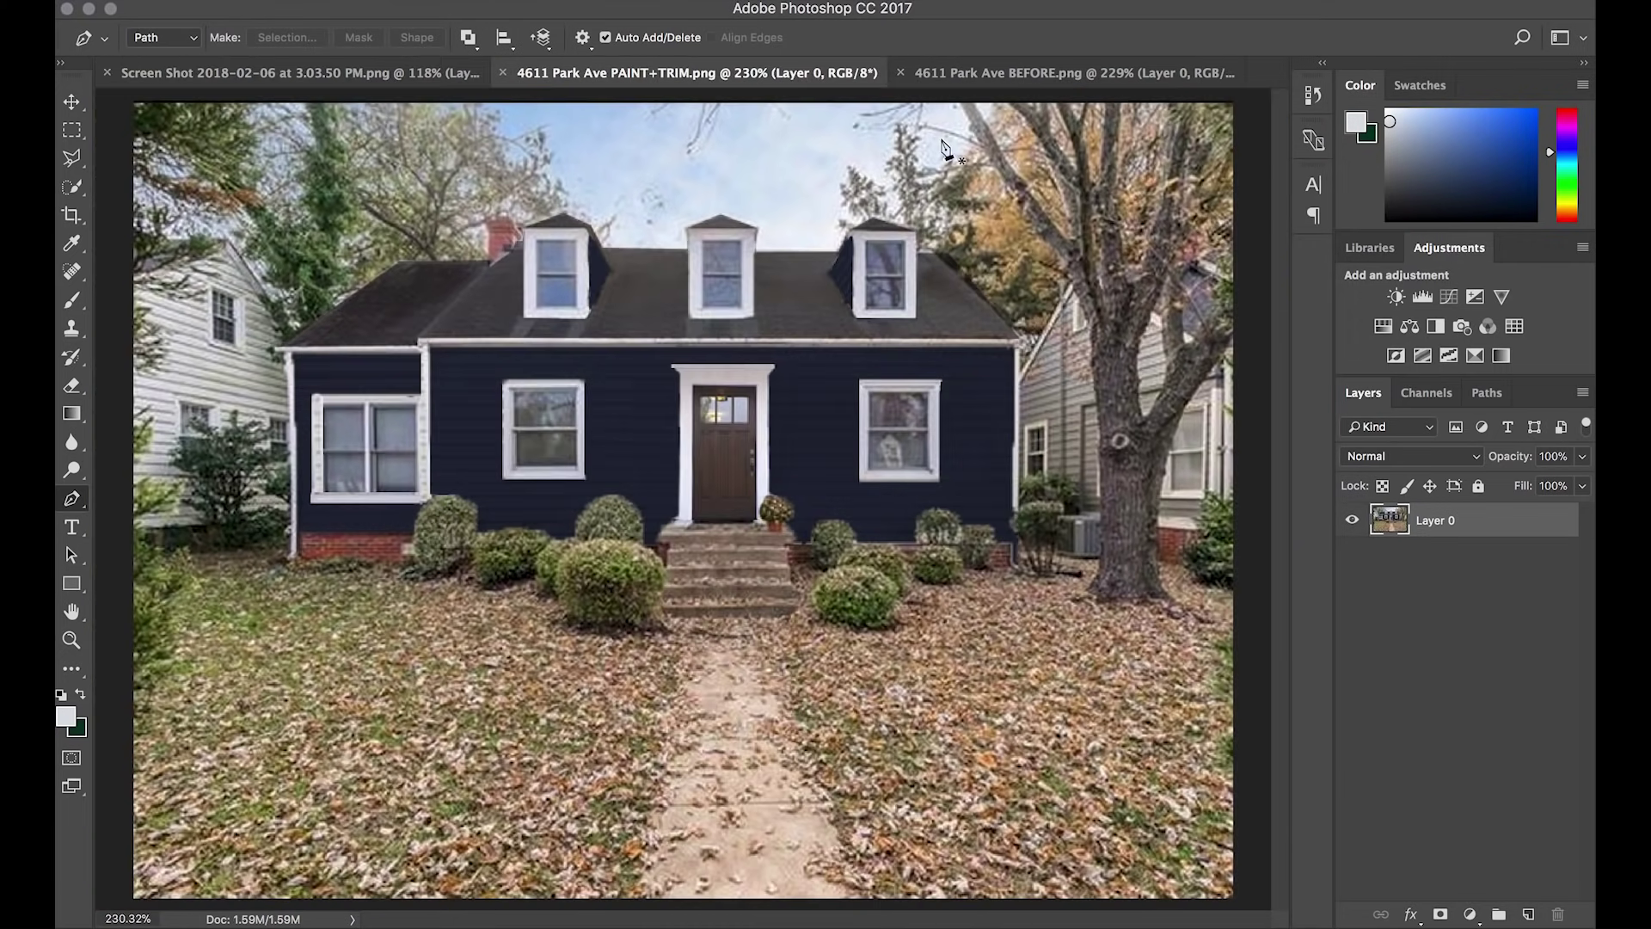